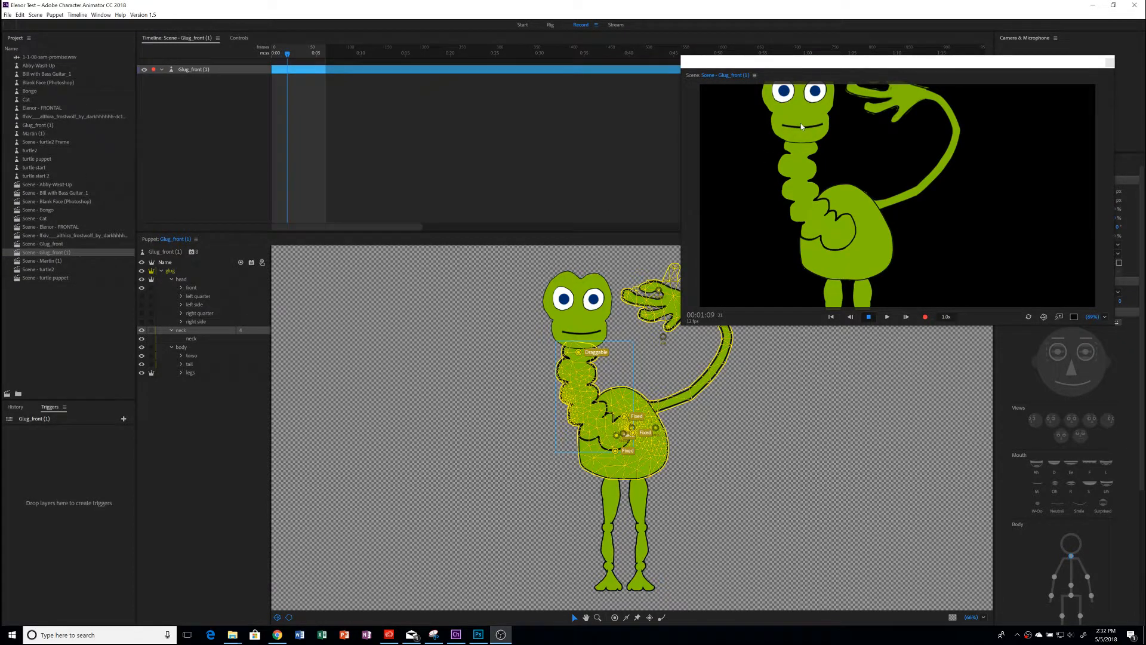
Move the Scene window off the Transform settings and scale Glug_front (1) down until the whole character fits in the scene
left_click_drag(798, 148, 782, 118)
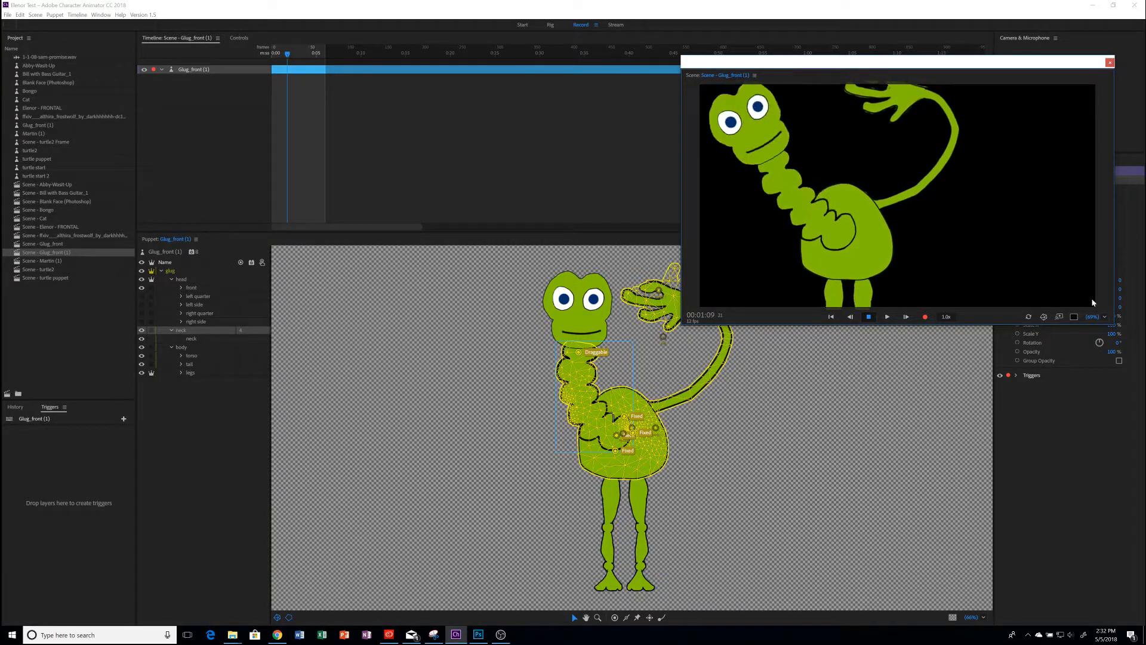
left_click_drag(986, 64, 941, 52)
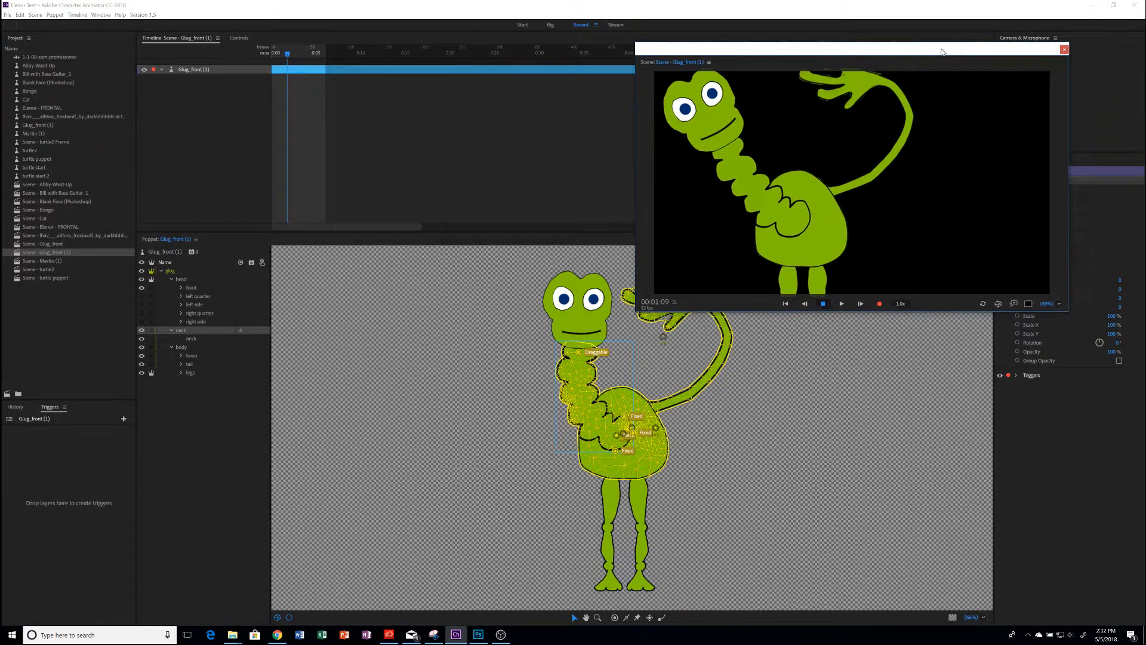
left_click_drag(1112, 316, 1099, 123)
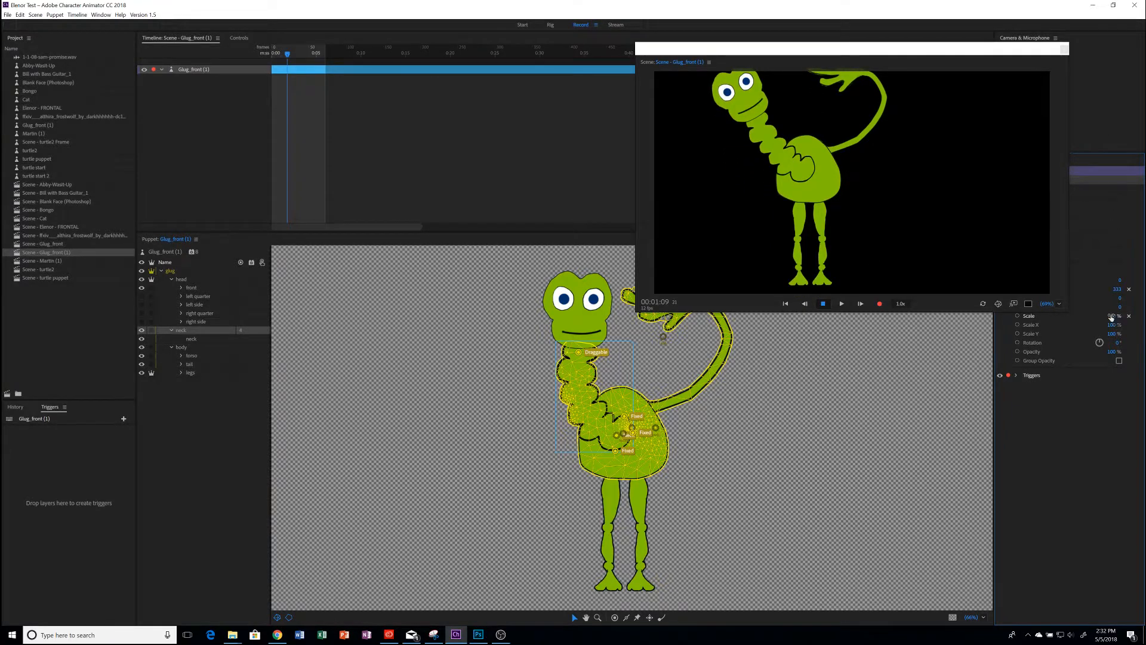
left_click_drag(1113, 316, 884, 238)
mouse_move(759, 143)
left_mouse_down()
mouse_move(731, 156)
mouse_move(752, 124)
left_mouse_up()
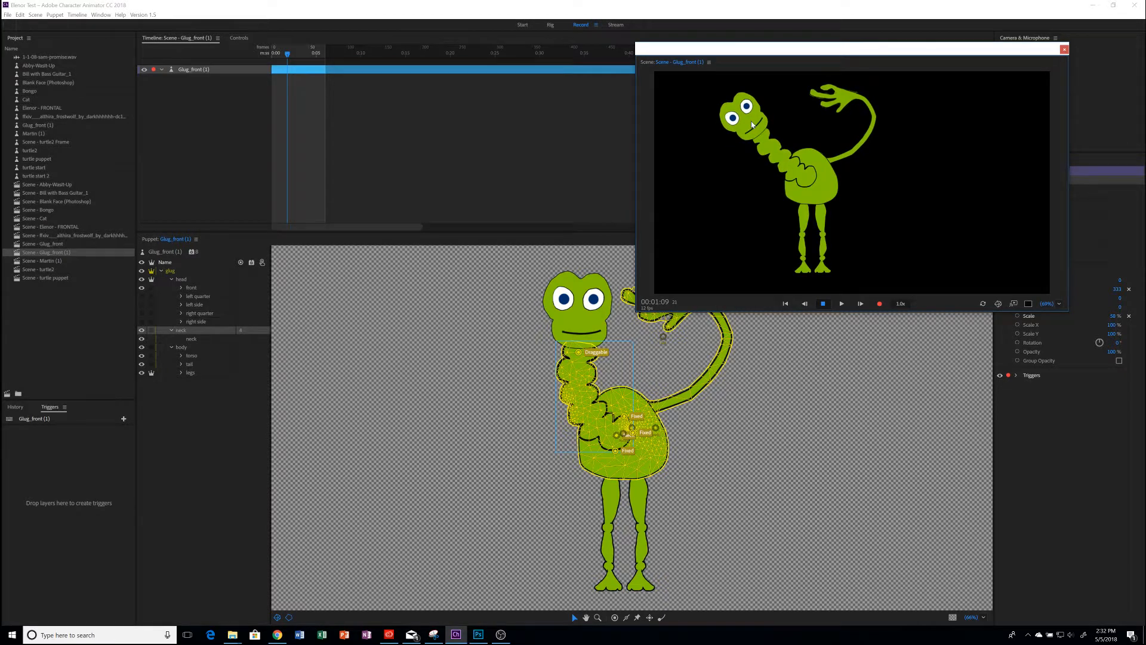
Delete the three Fixed handles around the base of the neck and make the neck layer independent
left_click(181, 280)
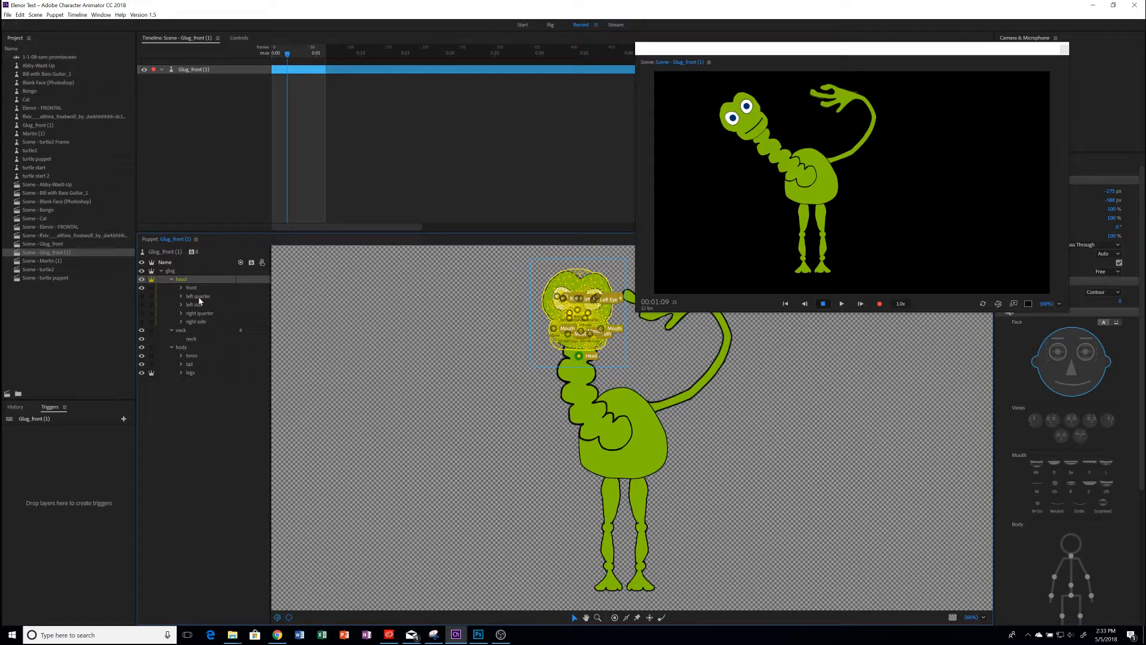
left_click(180, 331)
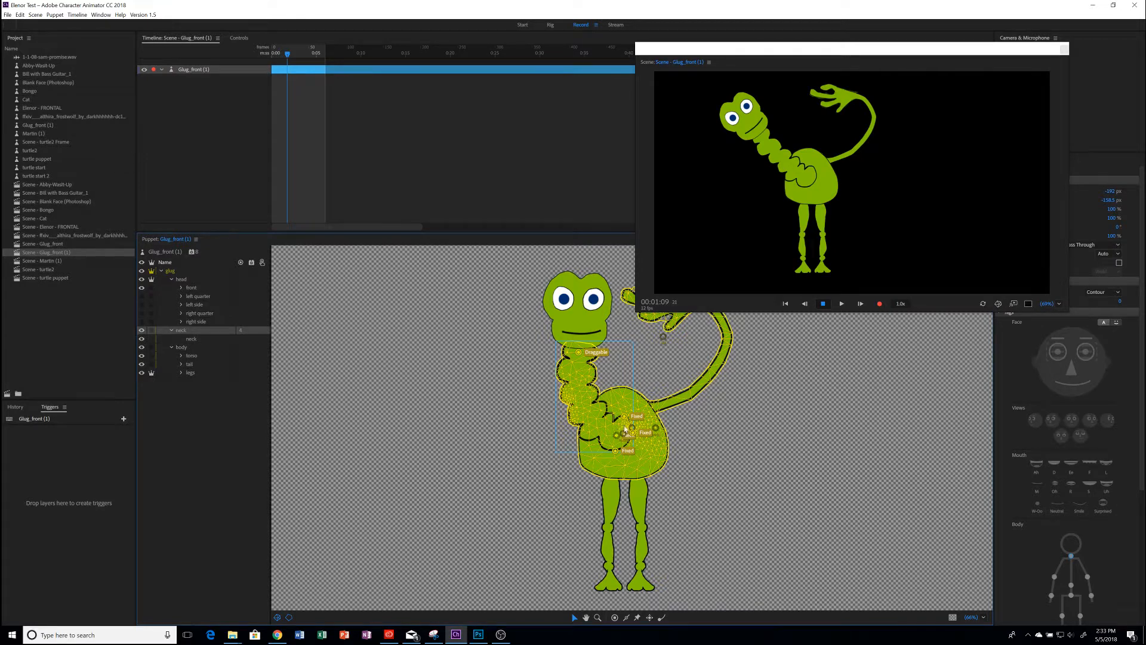
left_click(624, 416)
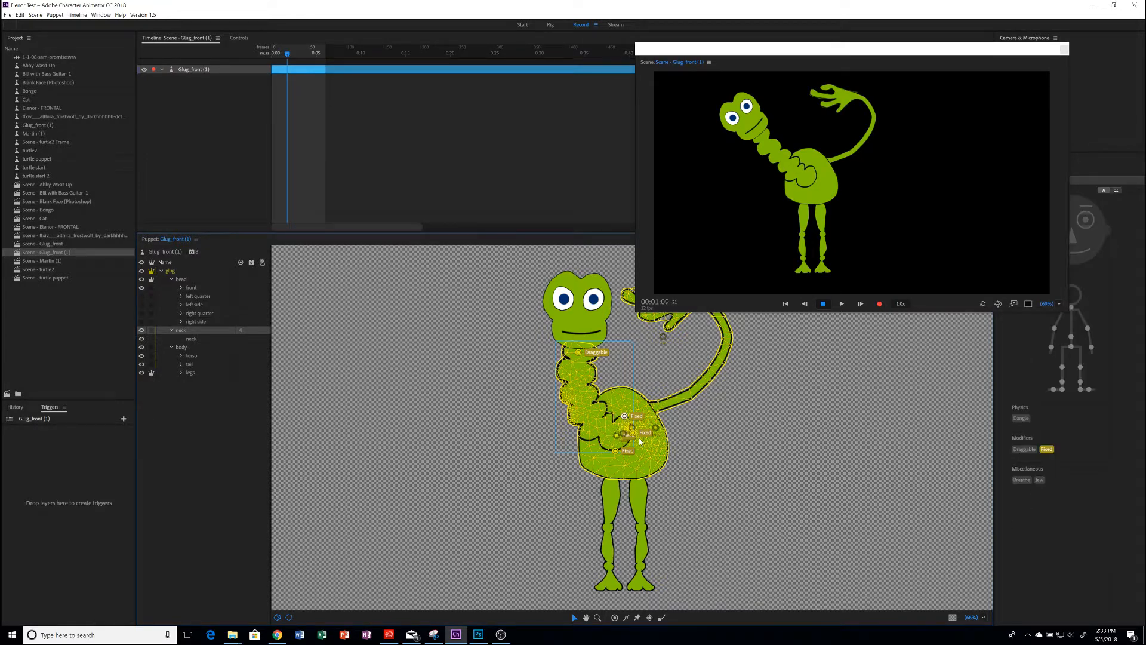
key("Delete")
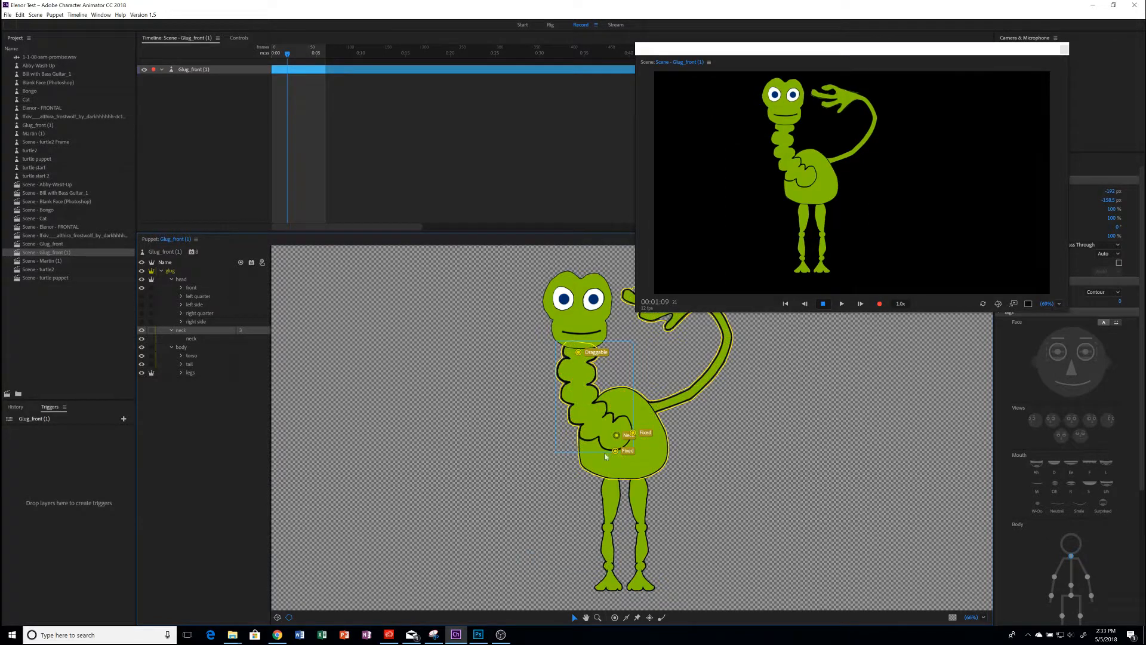
left_click(633, 432)
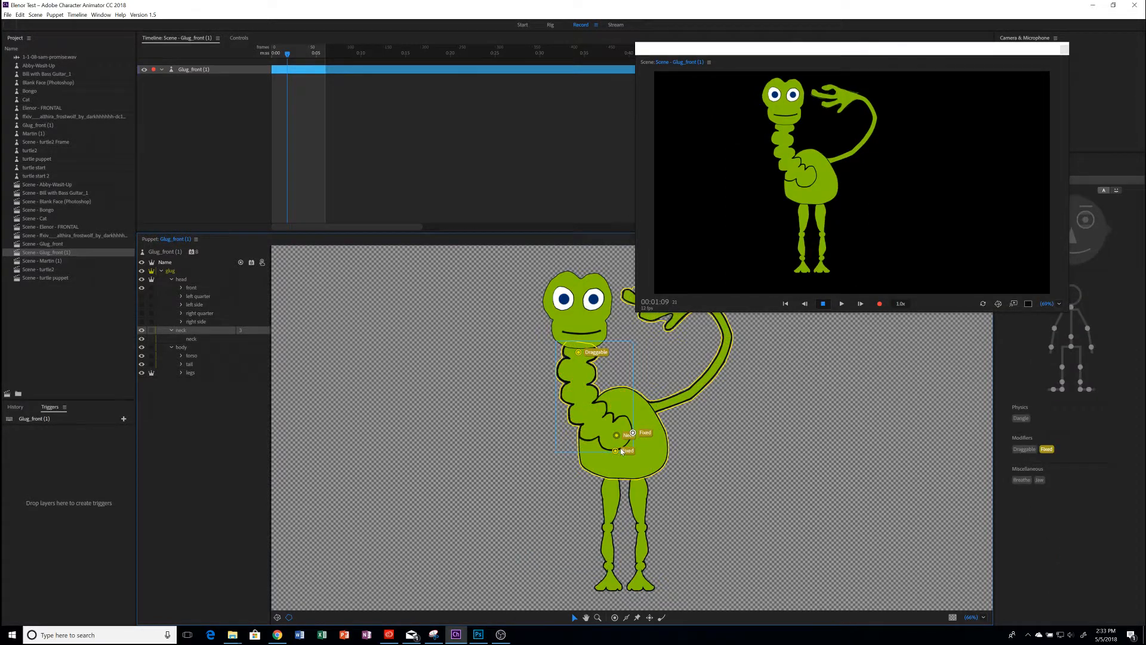
key("Delete")
key("Delete")
left_click(616, 450)
key("Delete")
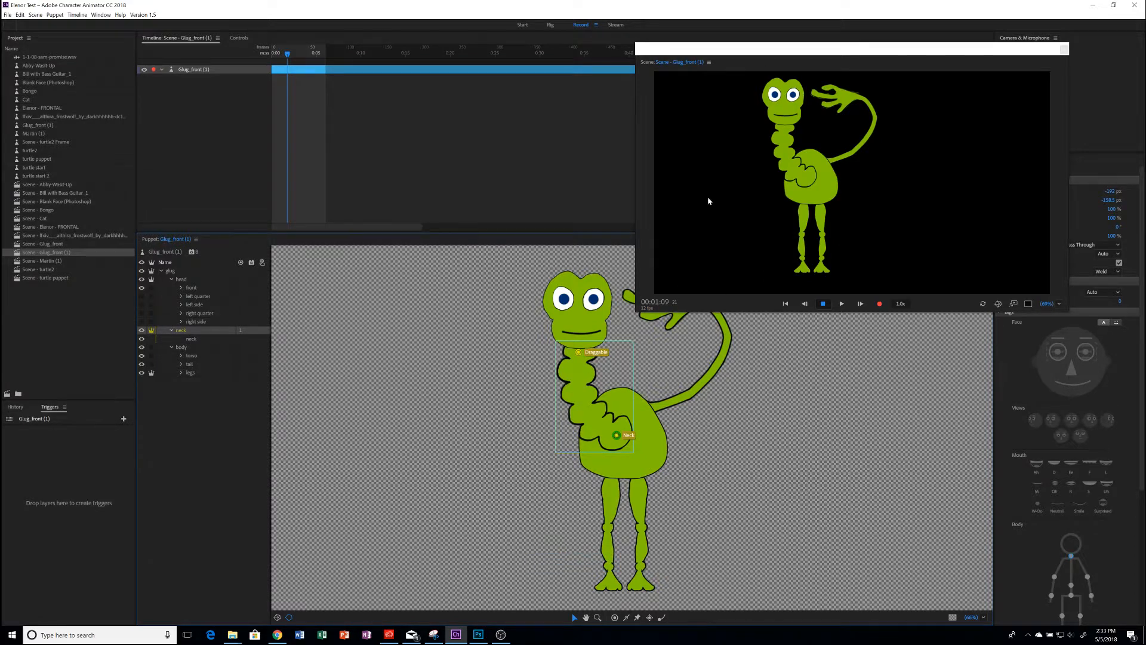
Test the independent neck by pulling it away from the head in the scene preview
left_click_drag(780, 133, 739, 168)
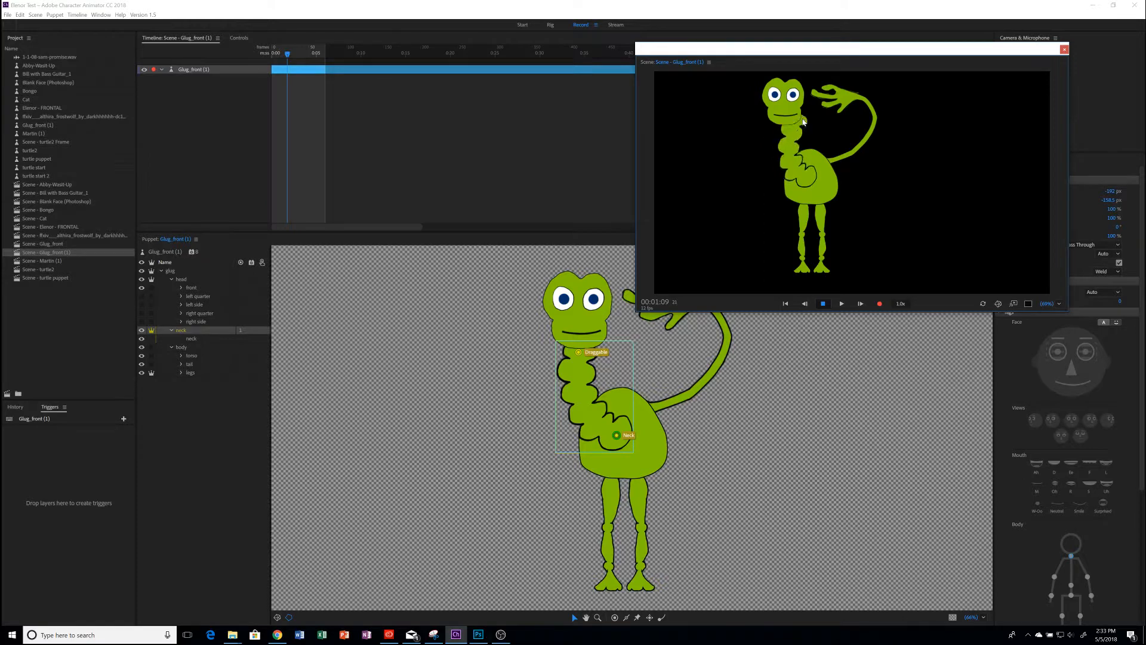
left_click_drag(783, 127, 753, 147)
left_click(771, 106)
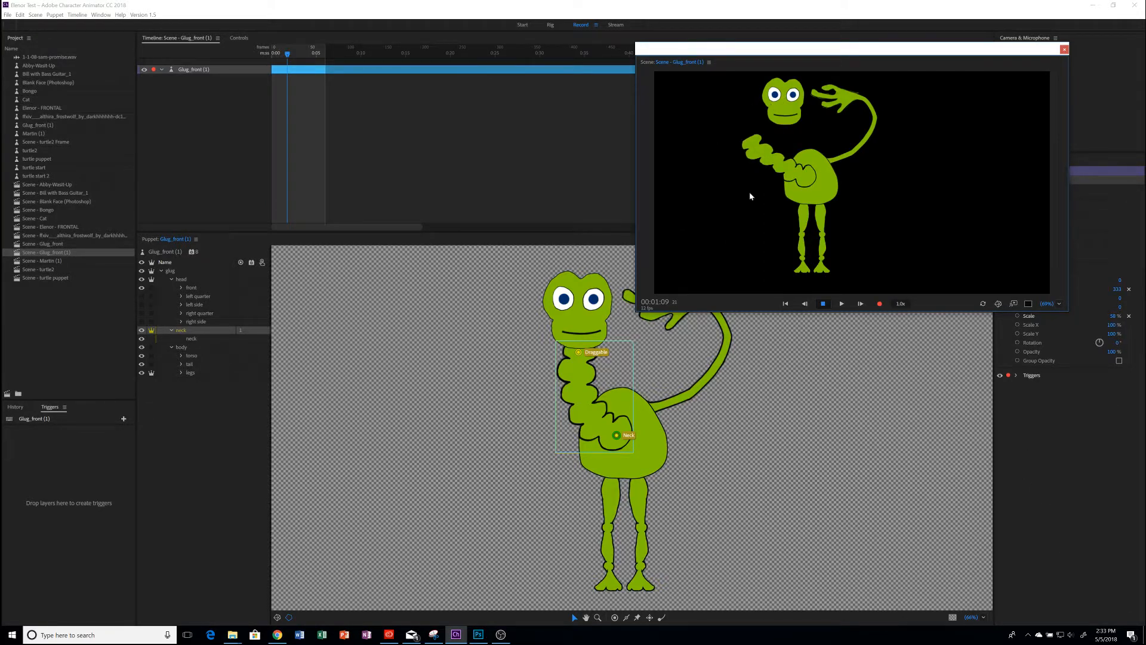
Open the puppet's original artwork in Photoshop and rename the head group as +head
left_click(182, 279)
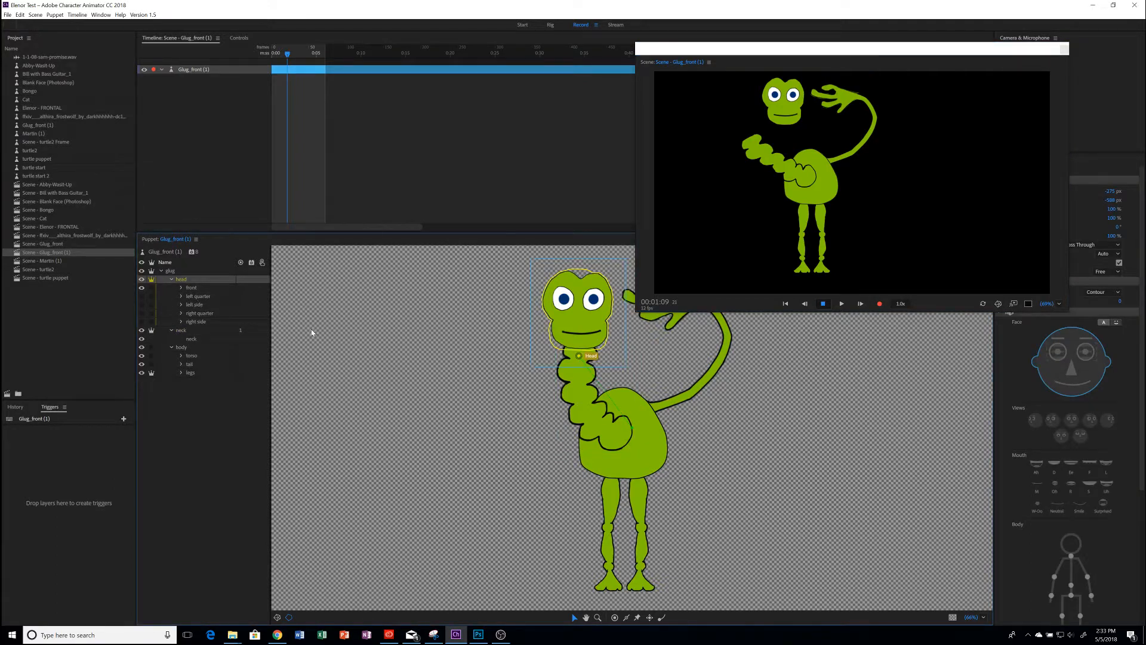
key("ctrl+e")
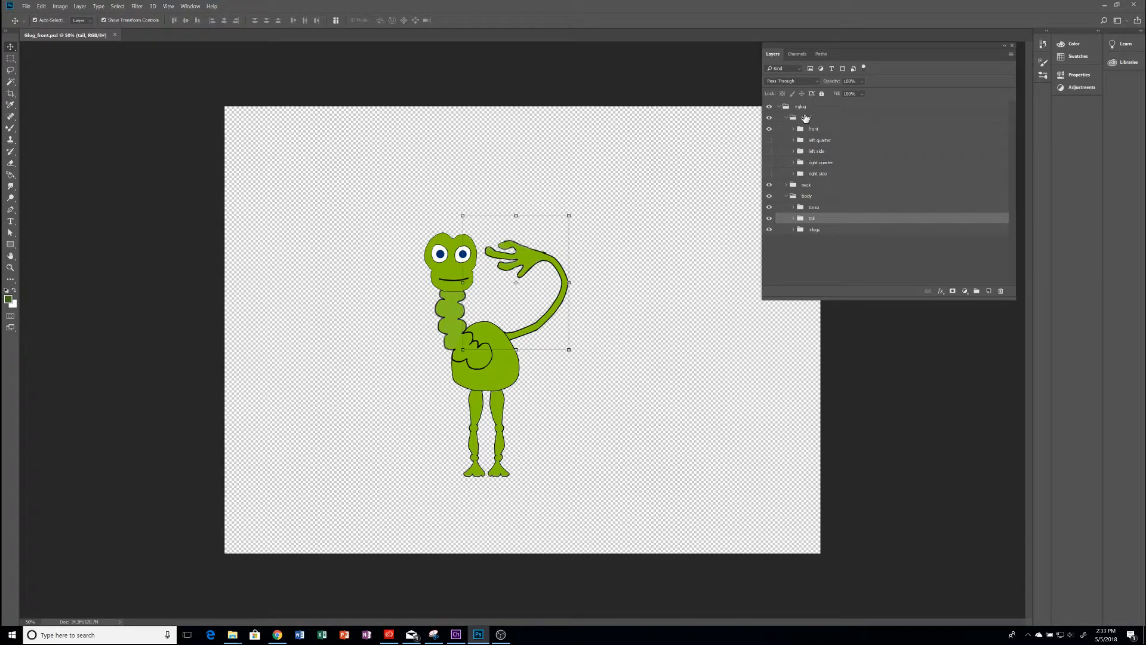
double_click(807, 118)
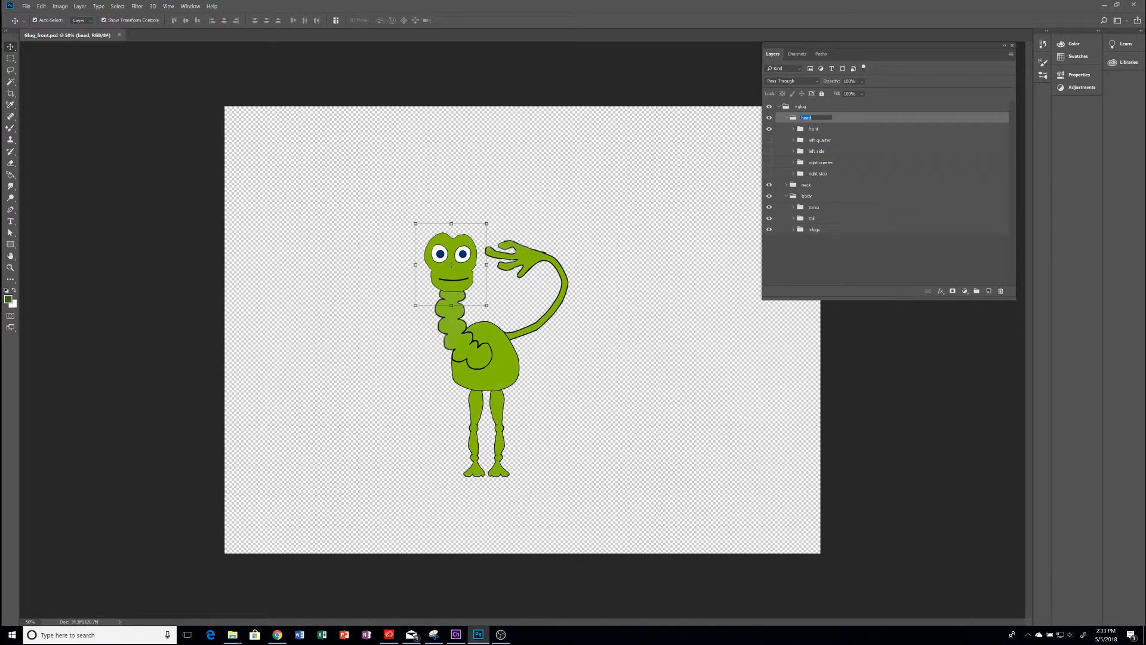
key("Home")
type("+")
key("Return")
Rename the neck group as +neck
double_click(806, 186)
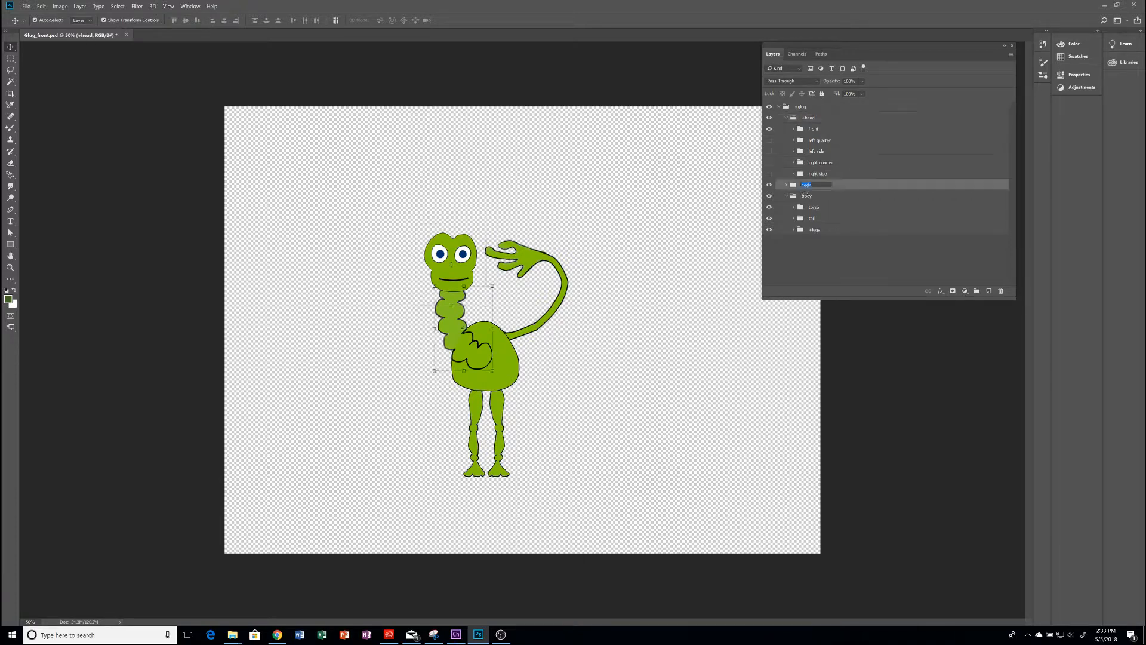
key("Home")
type("+")
key("Return")
Nest the +head group inside the +neck group and save the Photoshop file
left_click_drag(800, 120, 811, 186)
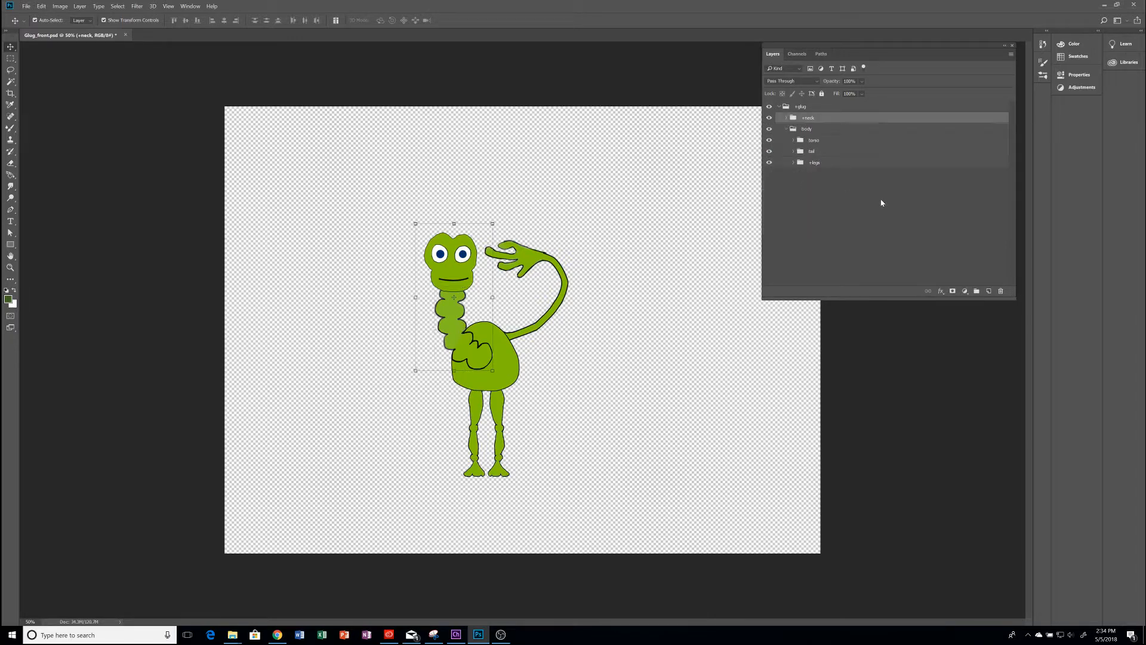
left_click(786, 118)
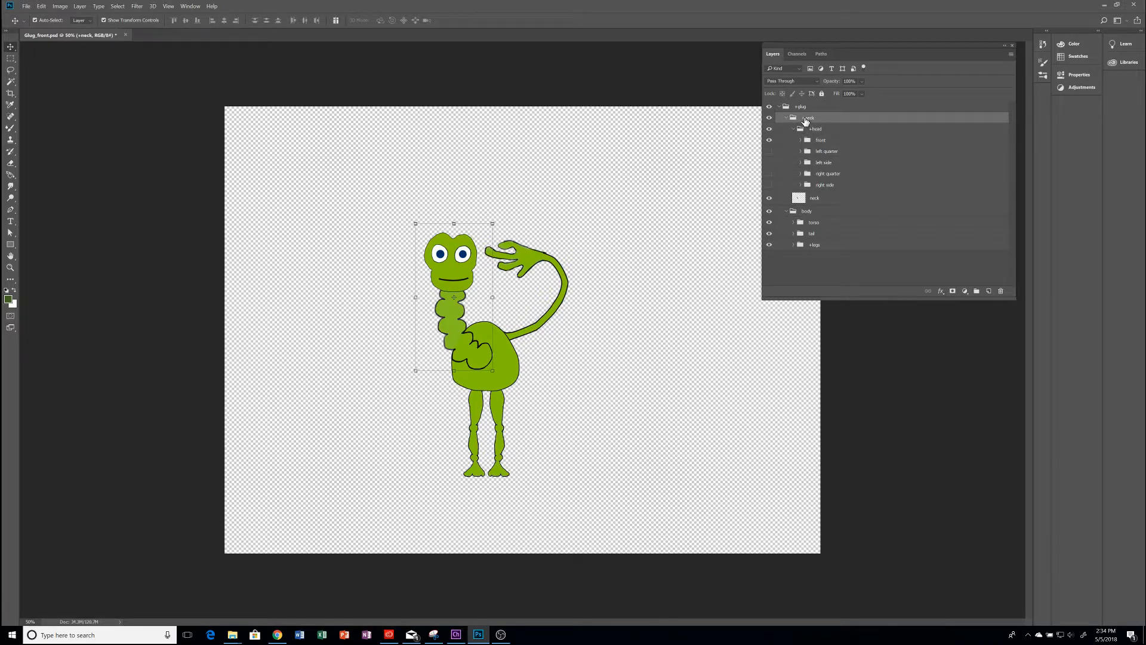
key("ctrl+s")
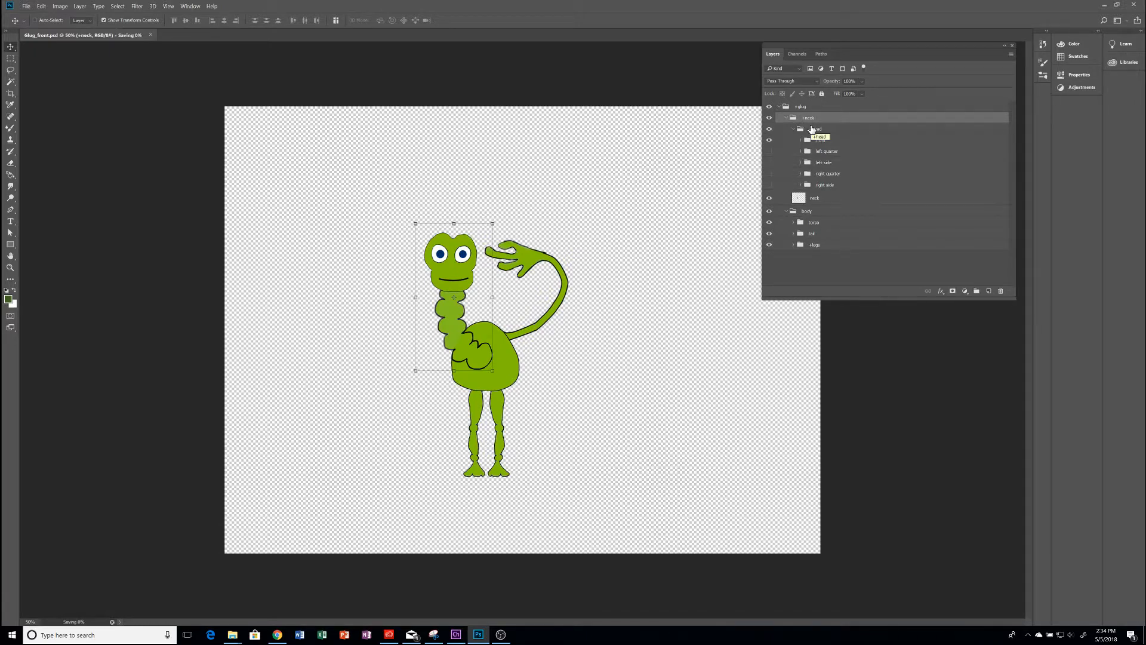
Switch to Character Animator and adjust the neck layer's origin handle at the base of the neck on the body
key("alt+Tab")
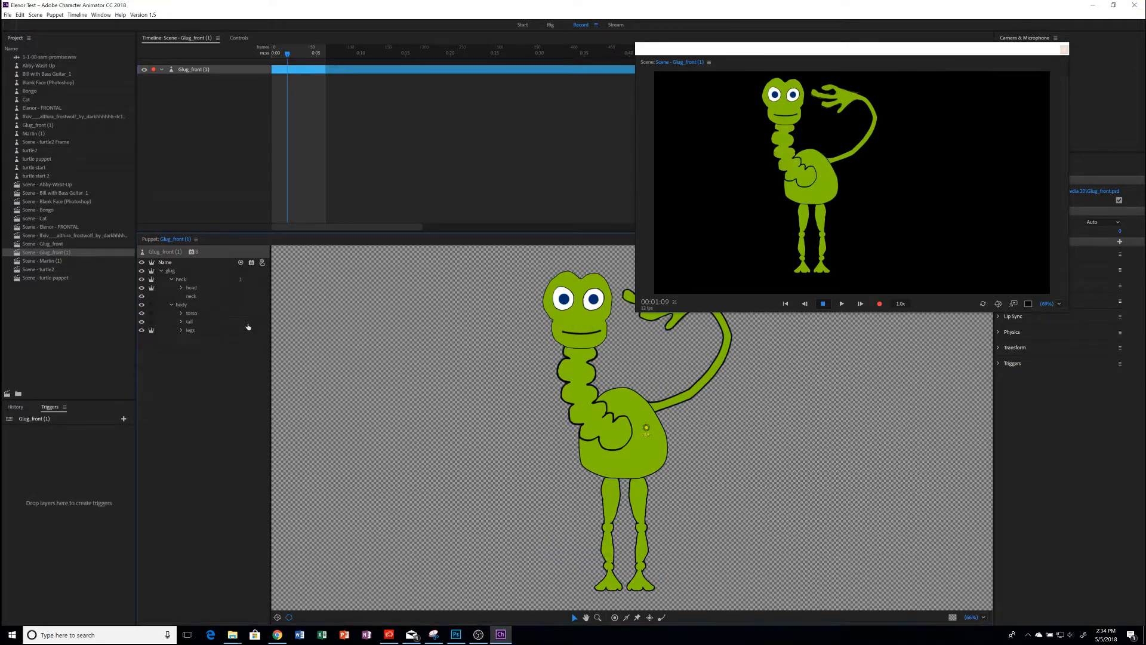
left_click(173, 271)
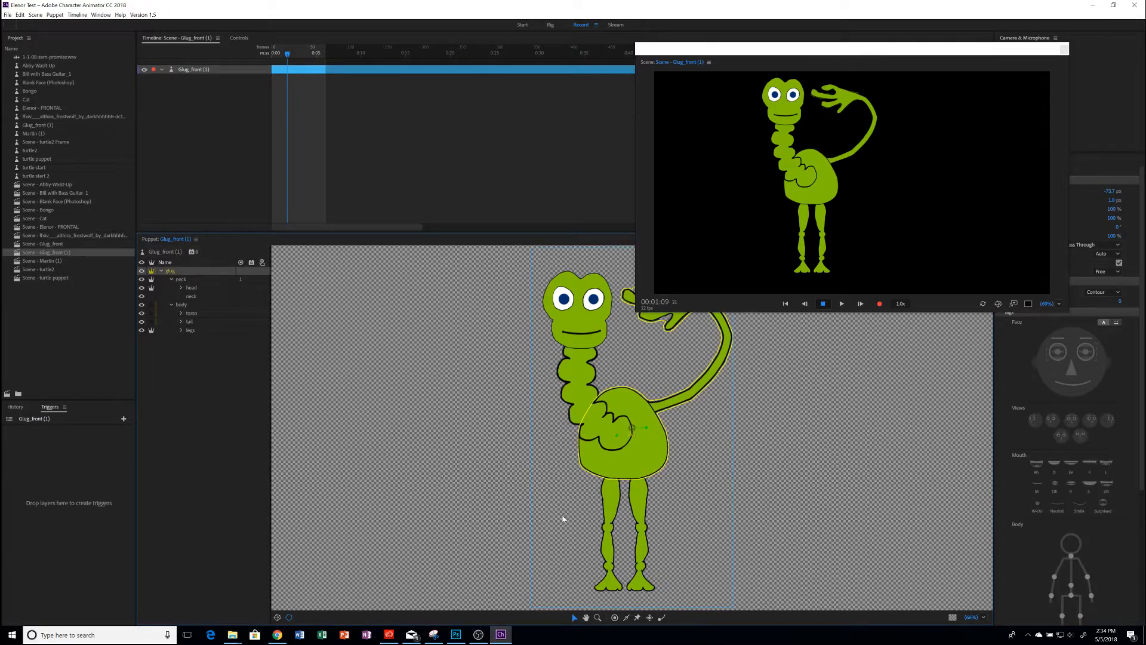
left_click(185, 279)
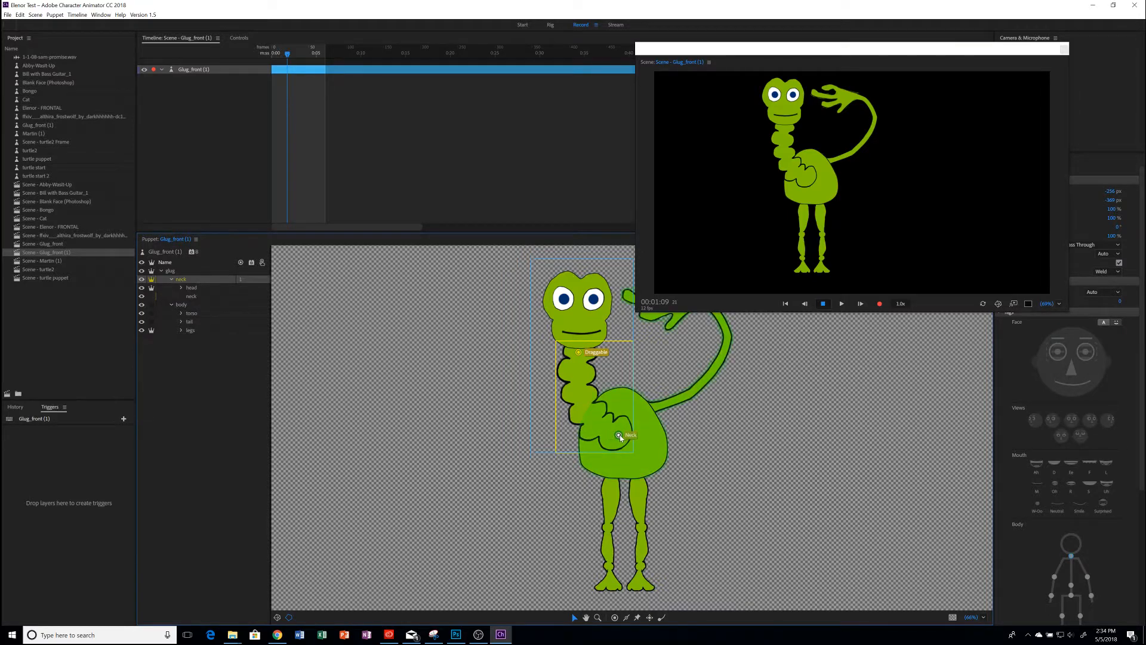
left_click(621, 435)
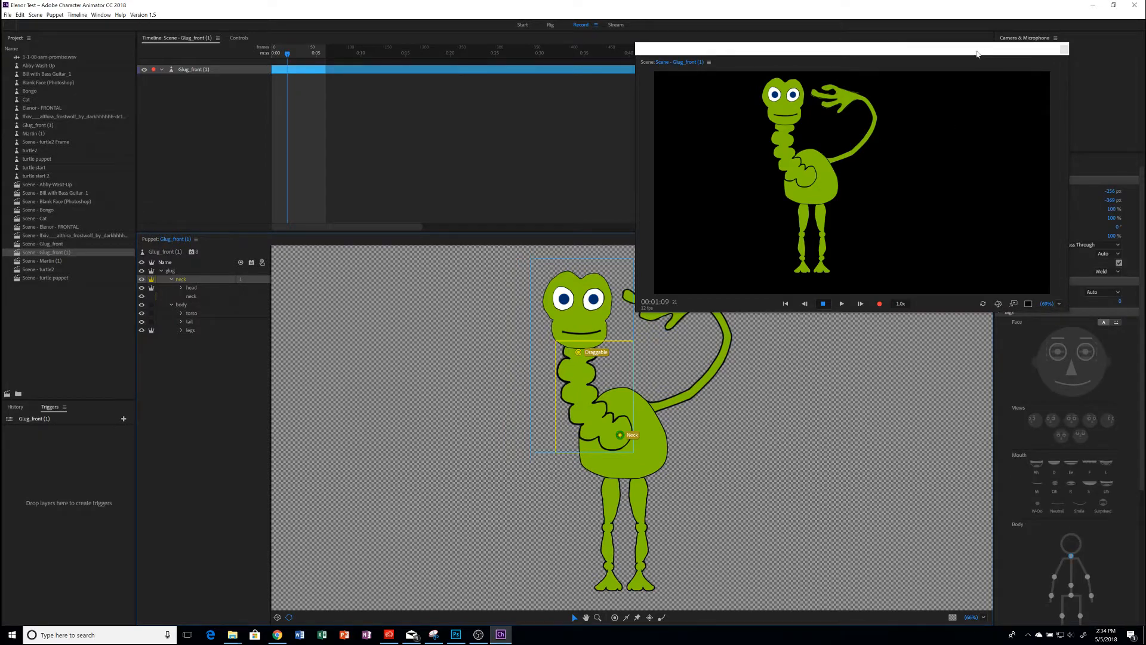
Close the floating Scene window and set the neck layer's Mesh Shape to Contour
left_click_drag(980, 49, 825, 26)
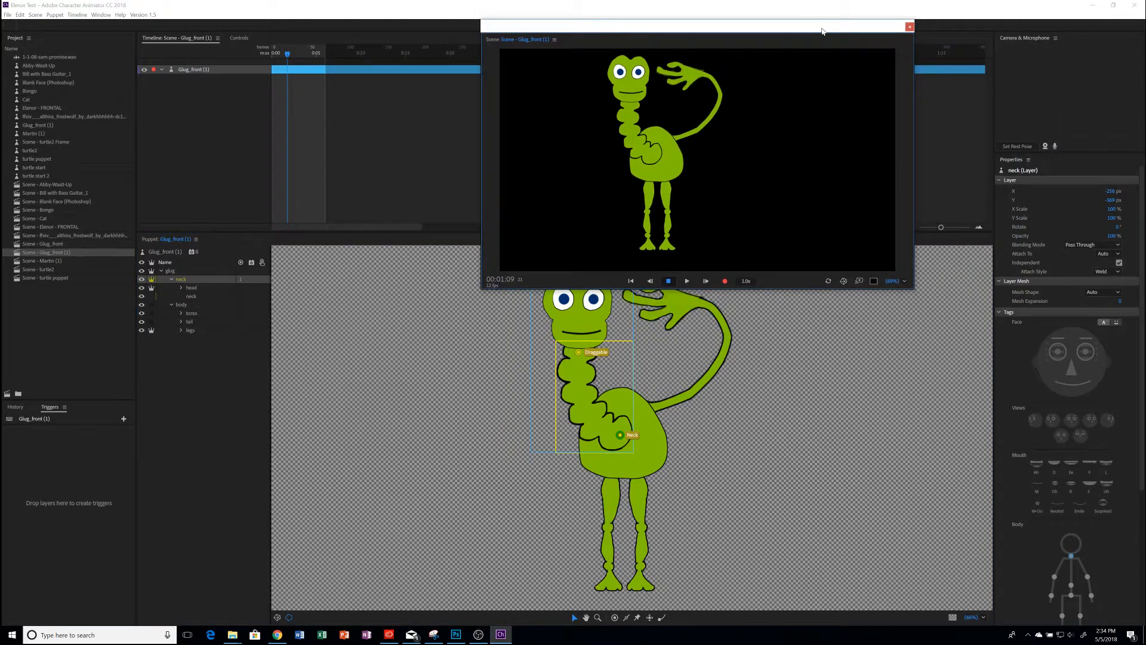
left_click(909, 28)
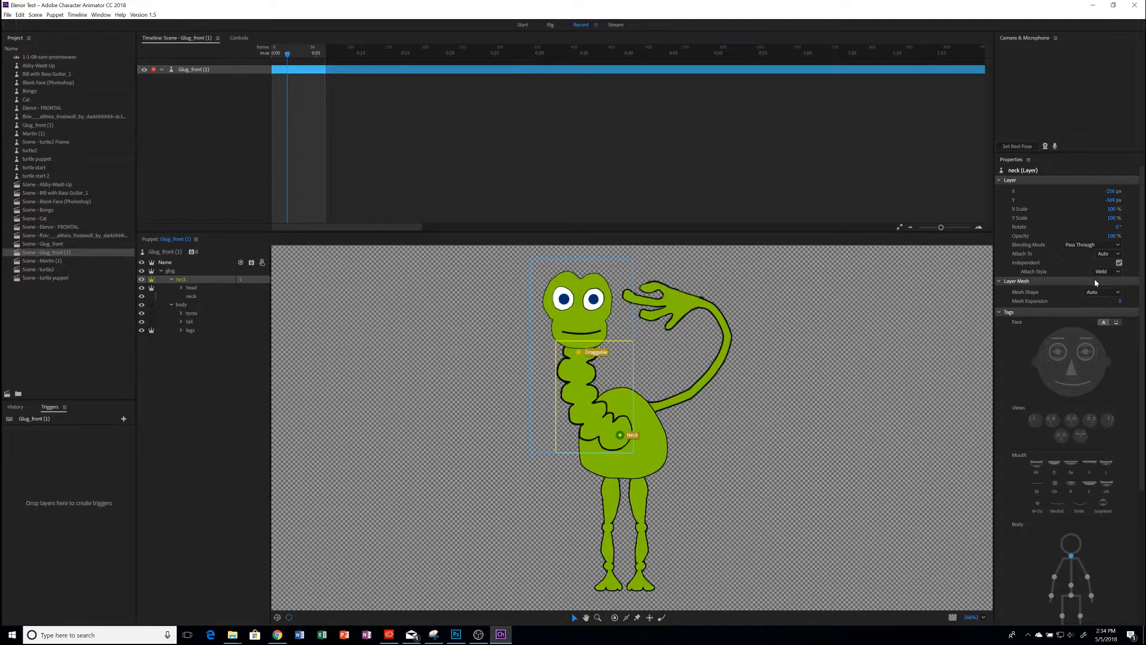
left_click(1103, 295)
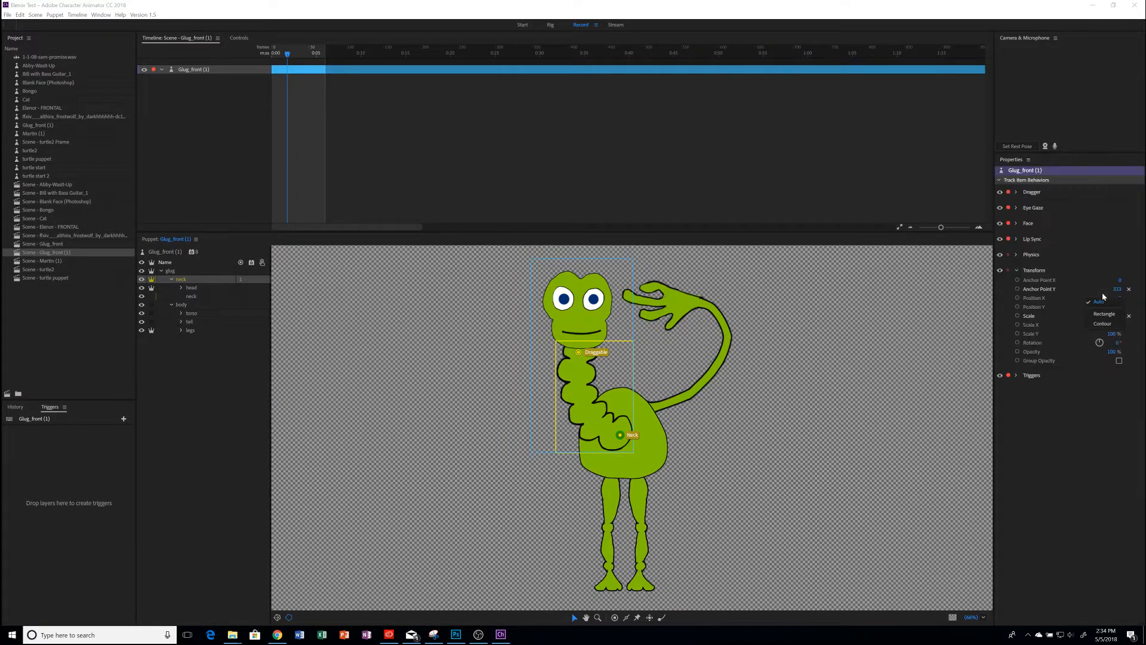
left_click(1102, 324)
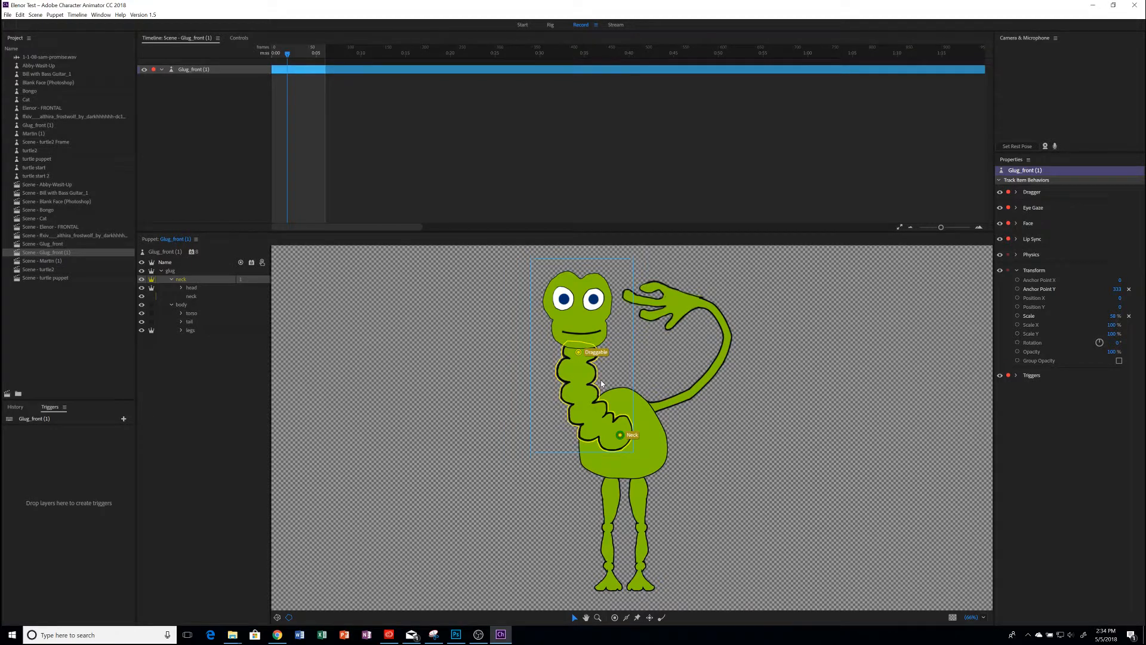
Move the head layer's origin handle down to the bottom of the head, where it meets the neck
left_click(191, 289)
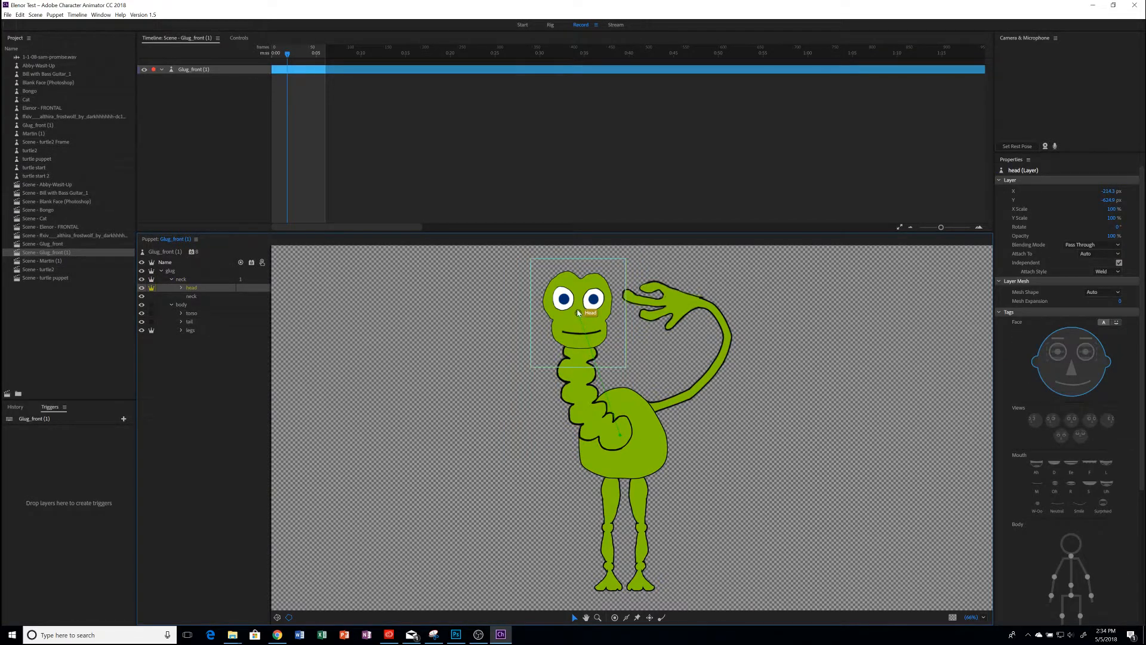
left_click_drag(577, 312, 582, 326)
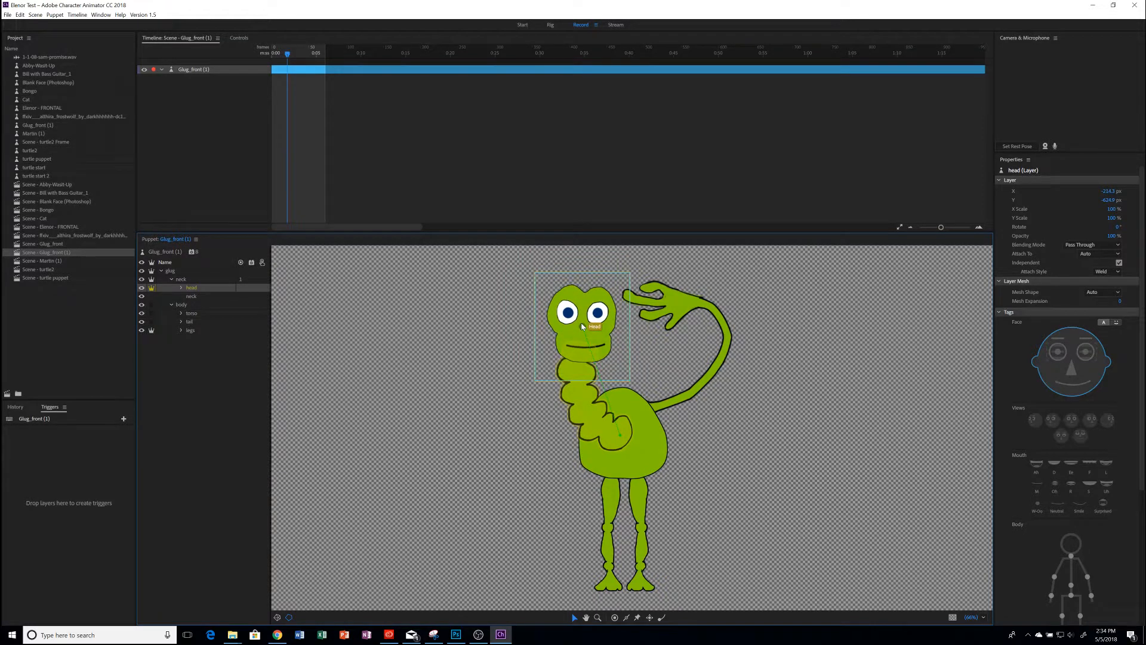
key("ctrl+z")
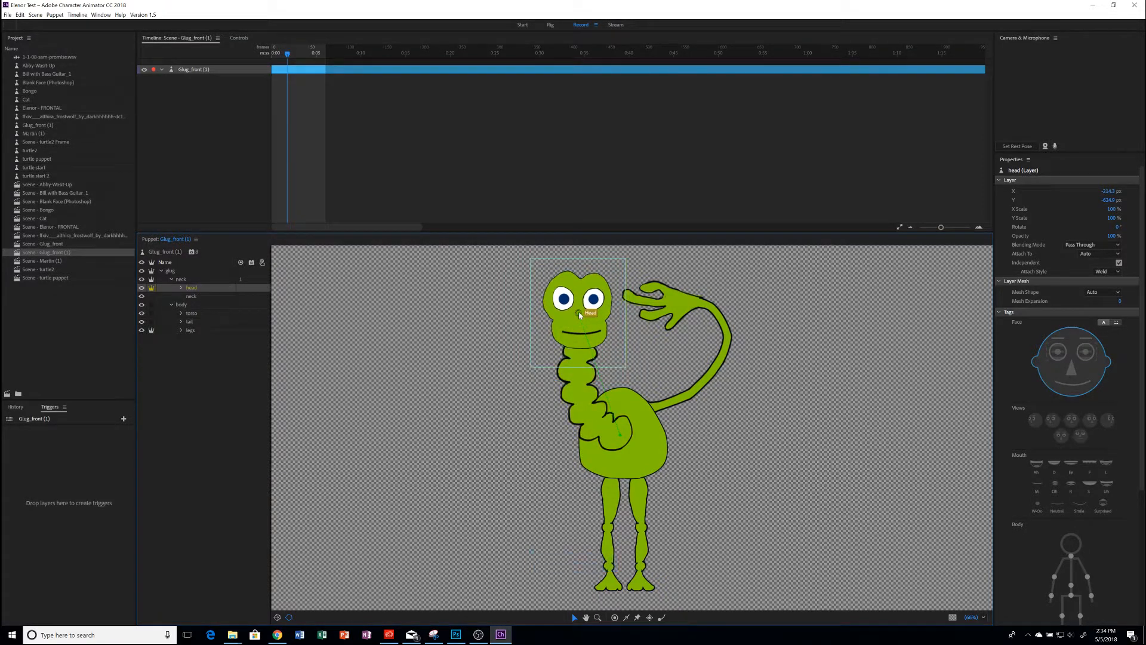
left_click(579, 312)
left_click_drag(579, 312, 580, 346)
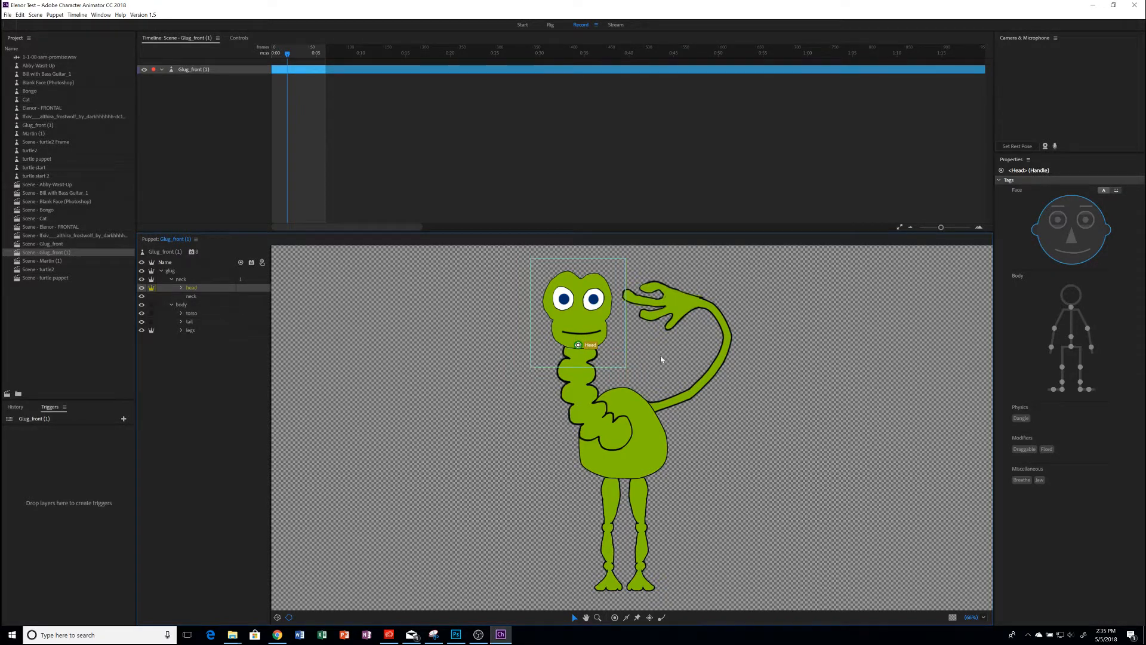
Inspect the layers in the head's front group and display the mesh of the head layer
left_click(181, 287)
left_click(191, 296)
left_click(219, 306)
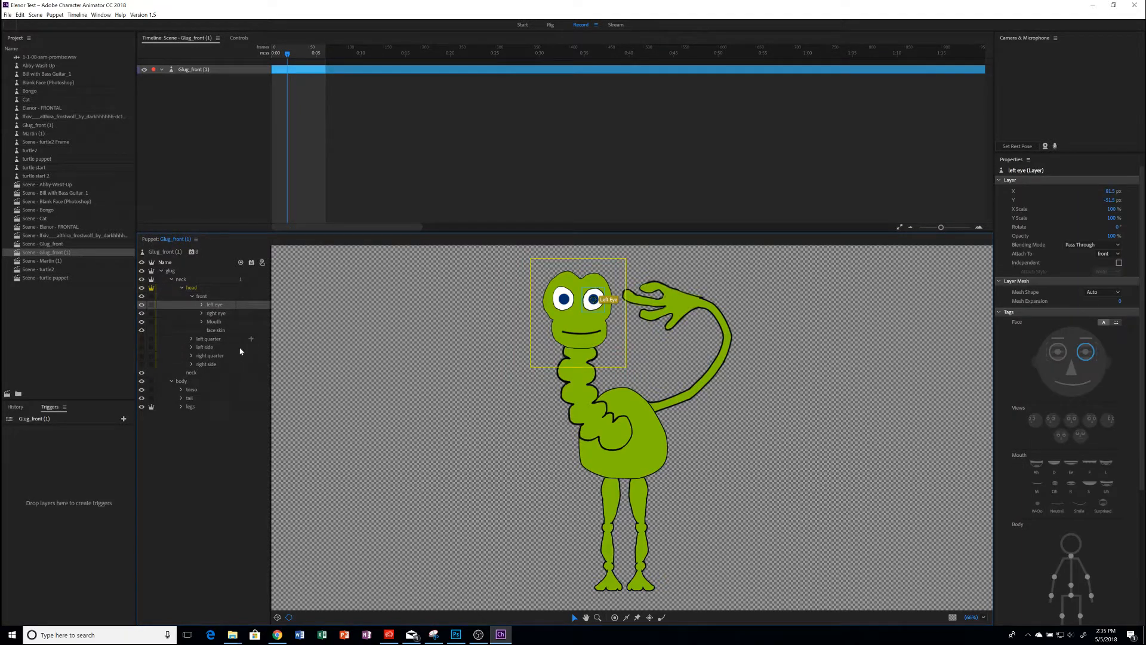
left_click(192, 296)
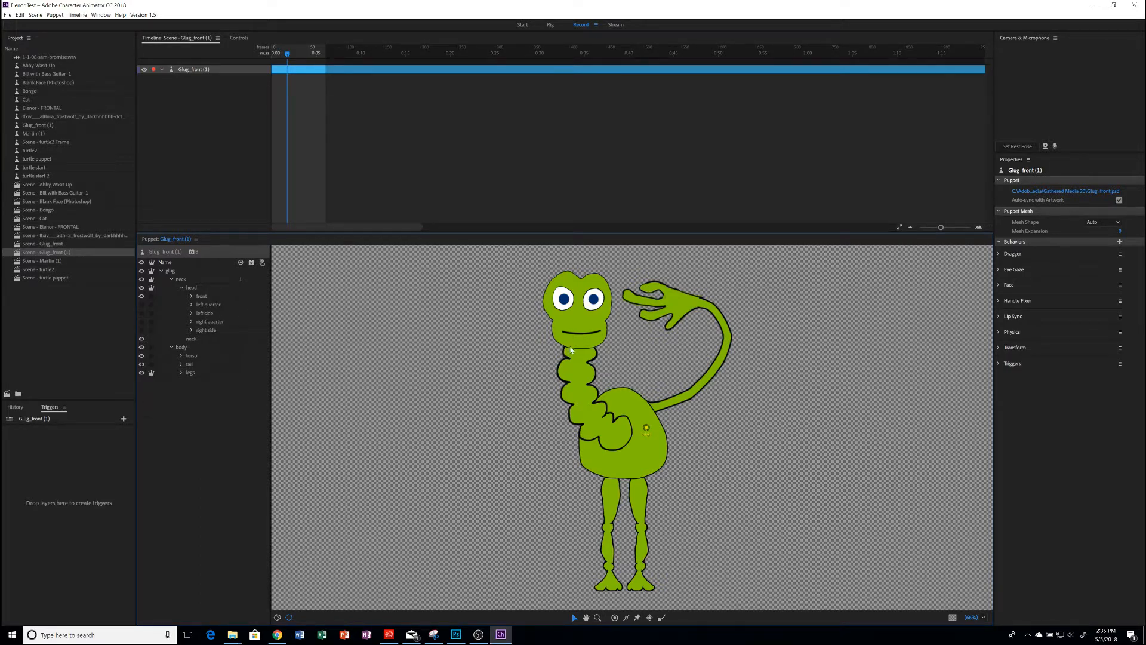
left_click(203, 291)
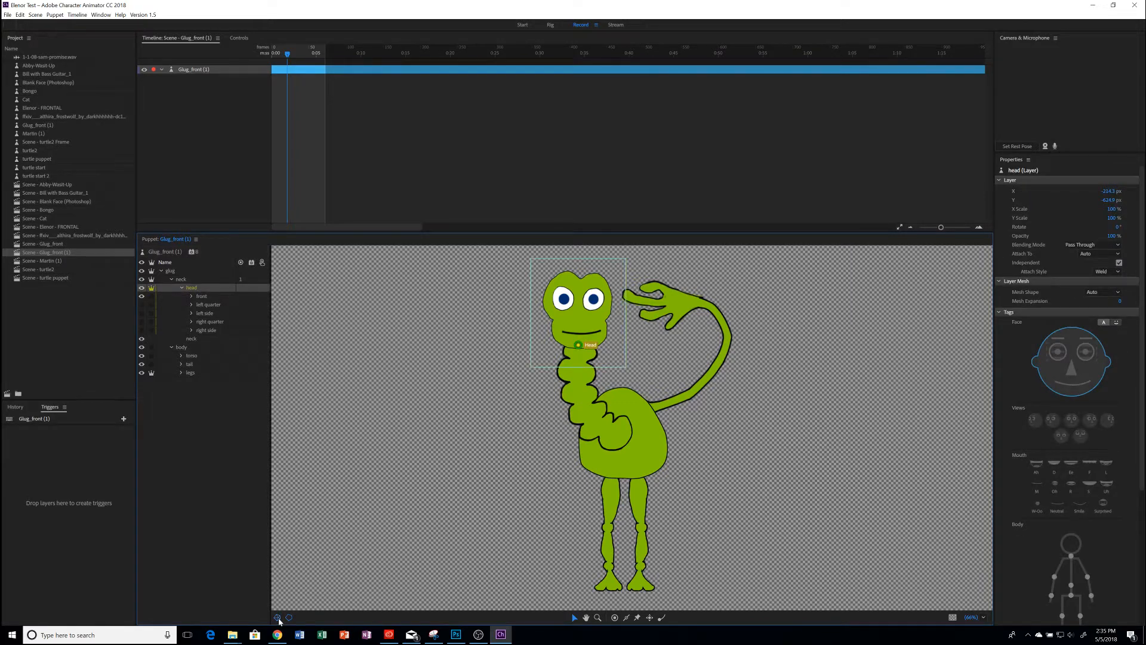
left_click(277, 618)
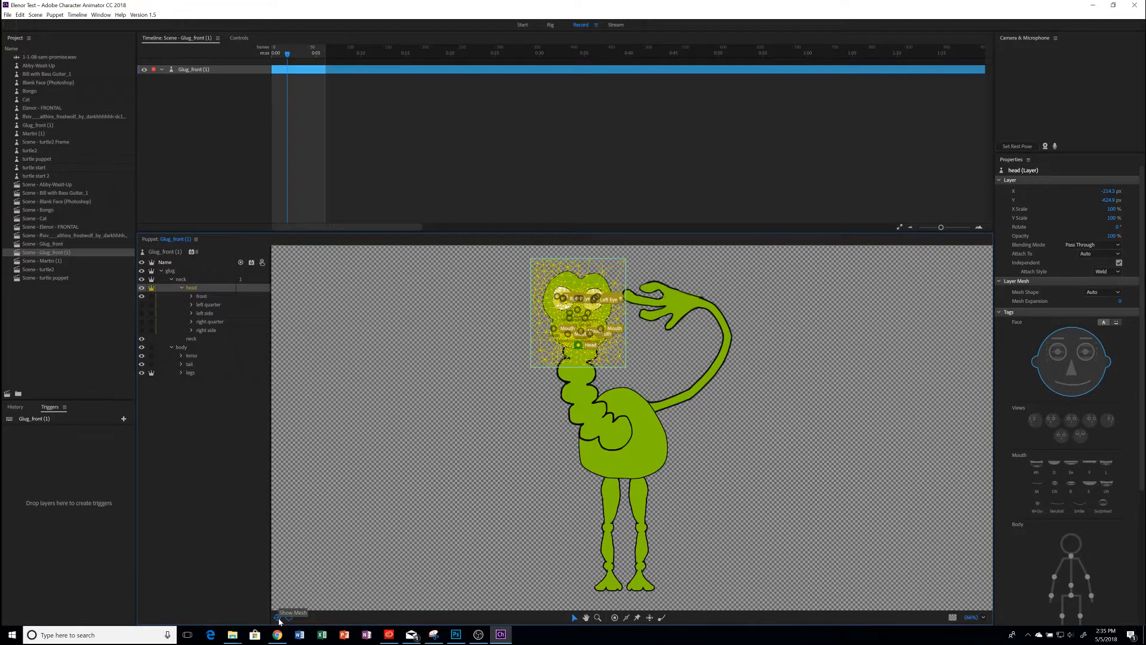
Hide the head layer's mesh and test the neck's bend by pulling the neck sideways in the Glug_front (1) scene
left_click(278, 619)
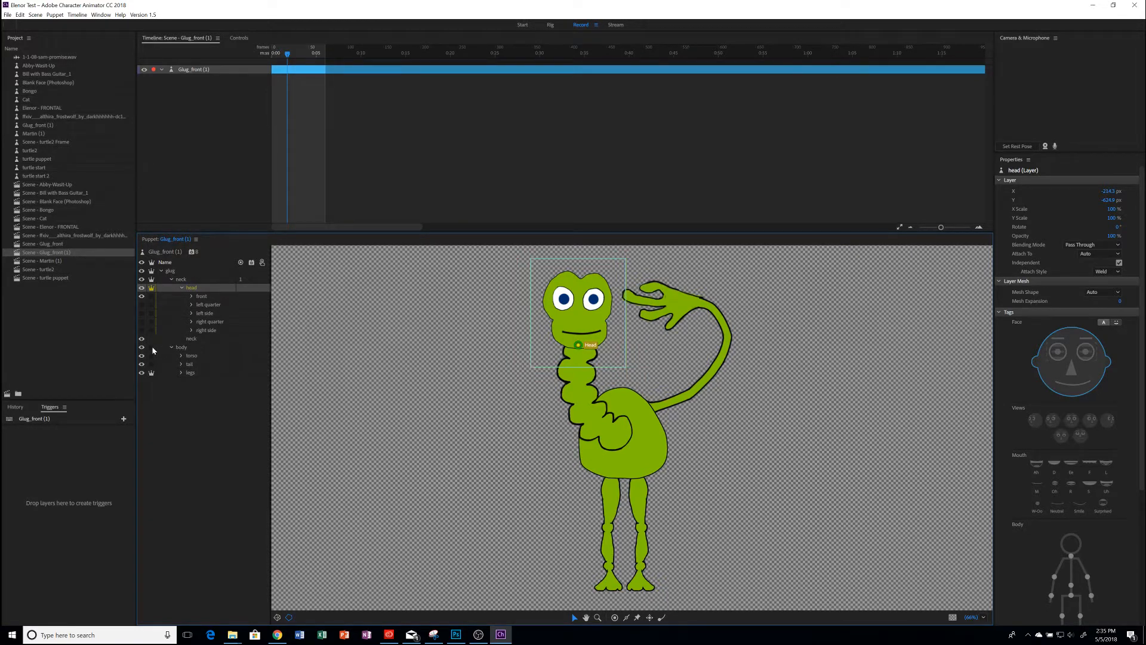
left_click(171, 272)
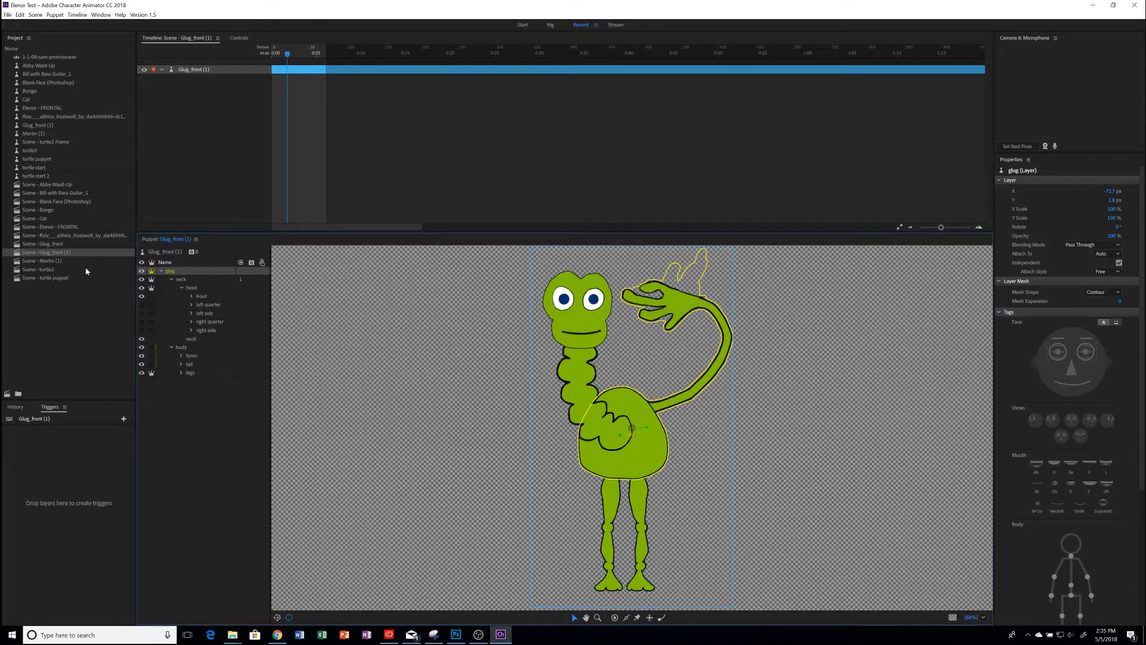
double_click(61, 254)
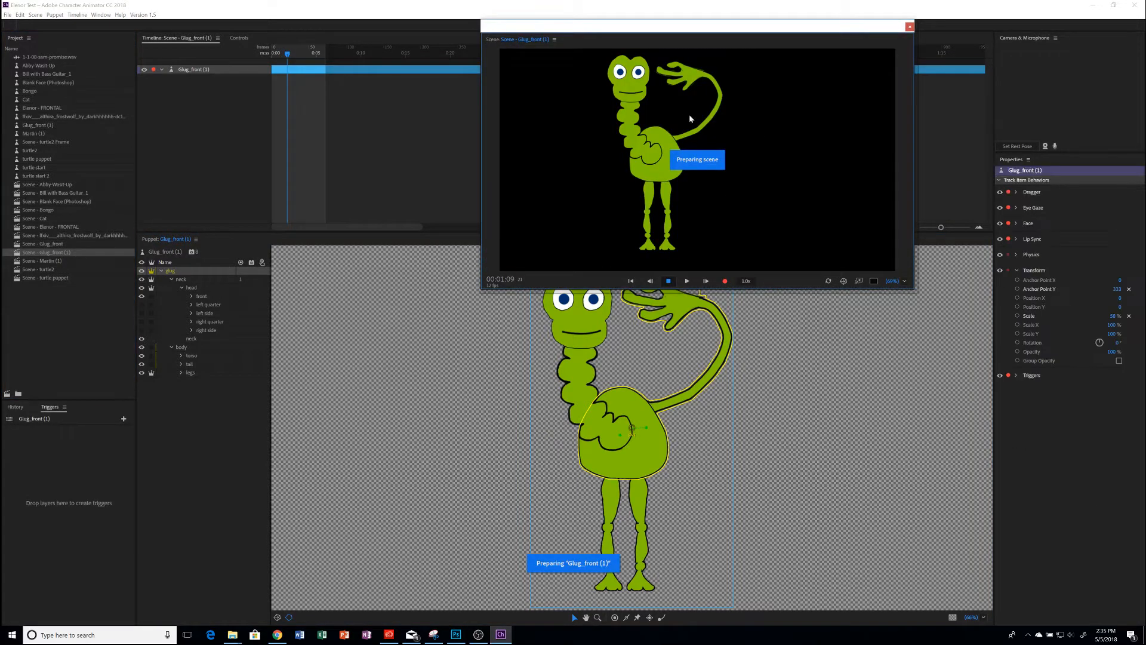
left_click_drag(620, 110, 601, 129)
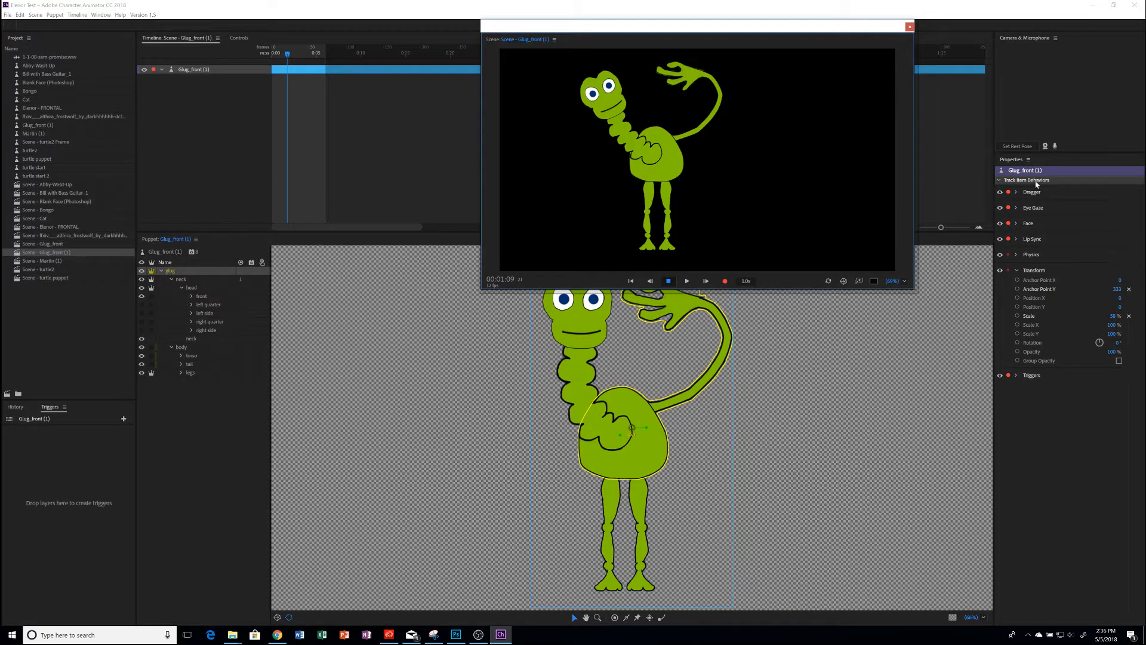
Turn on the camera input and set the Head Position Strength of the puppet's Face behavior to 0%
left_click(1045, 147)
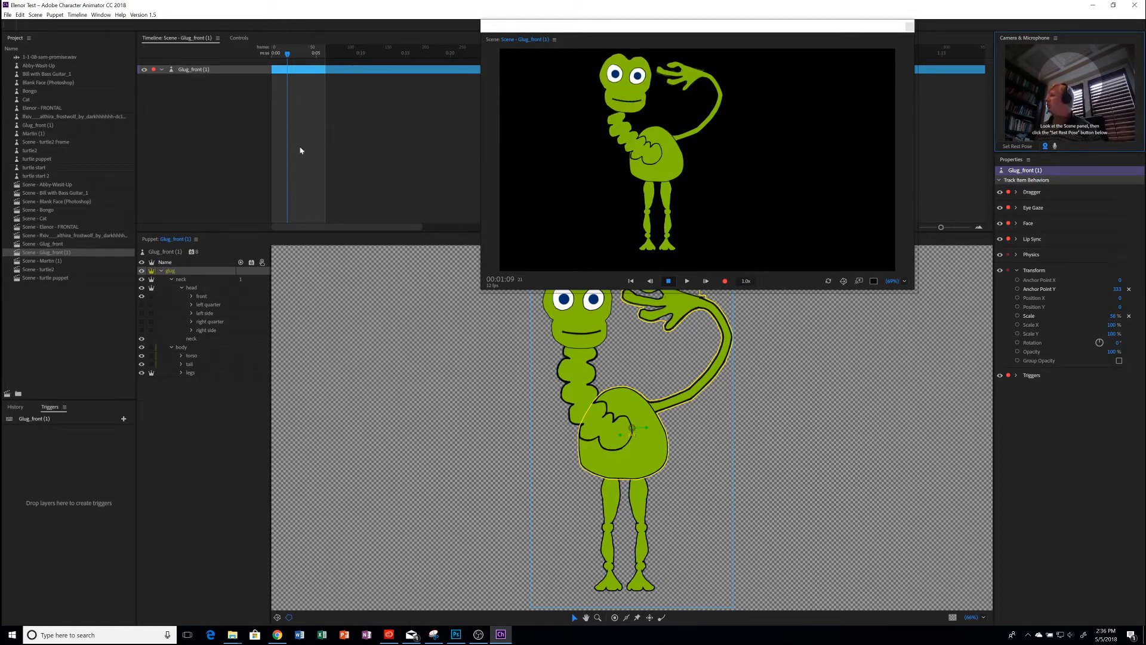
left_click(197, 73)
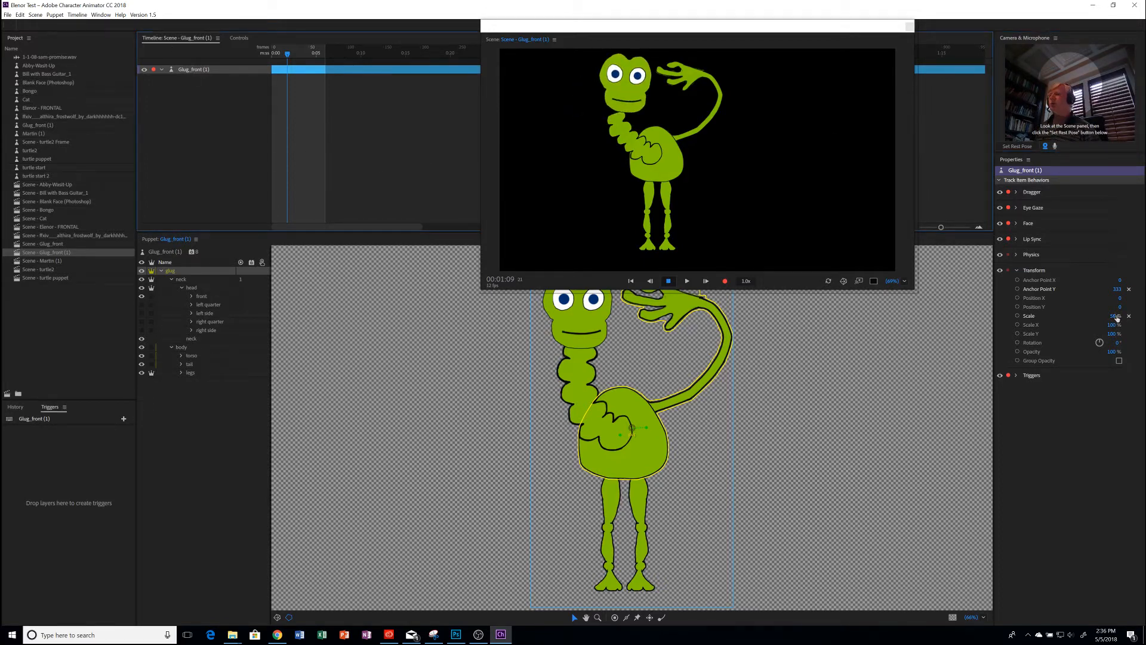
left_click(1016, 224)
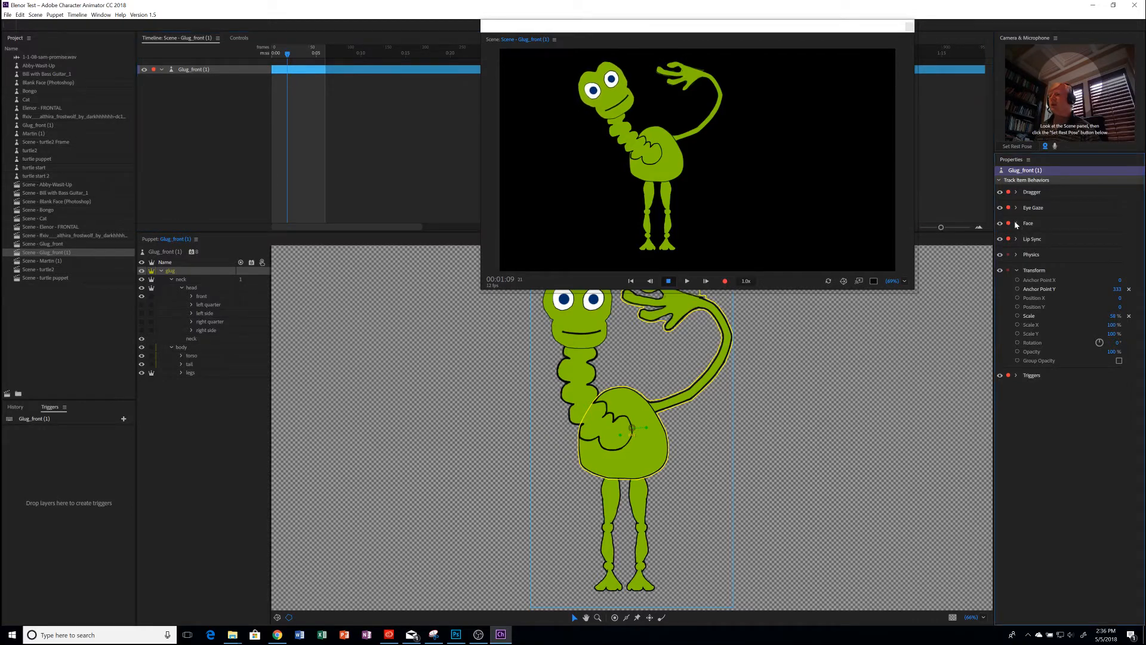
left_click(1110, 271)
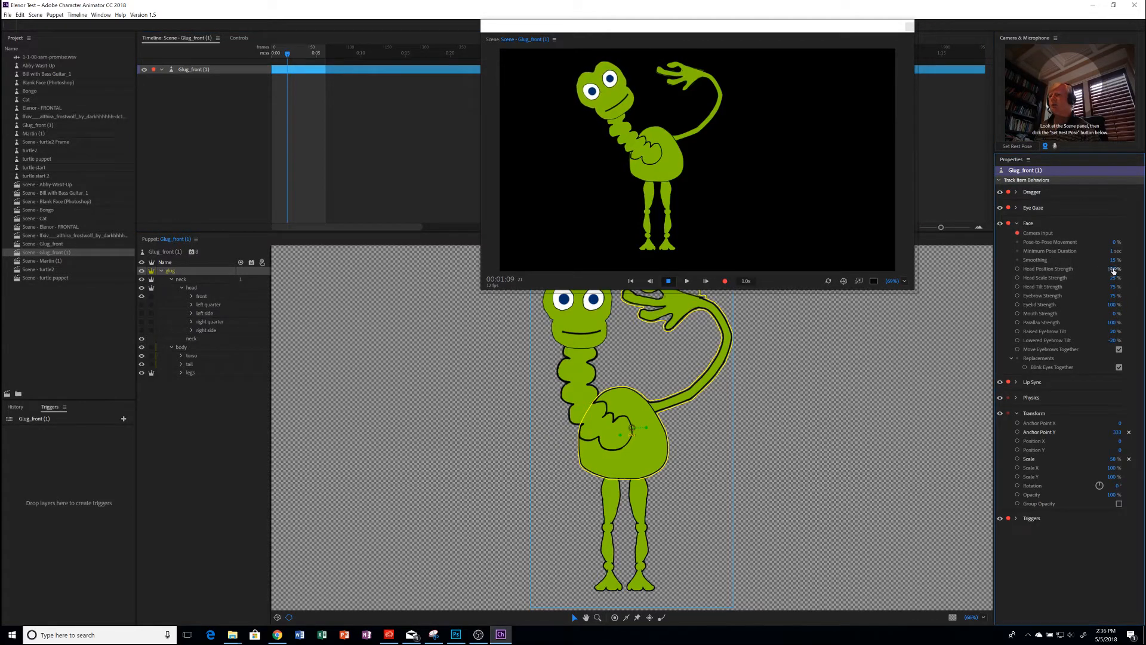
type("0")
key("Return")
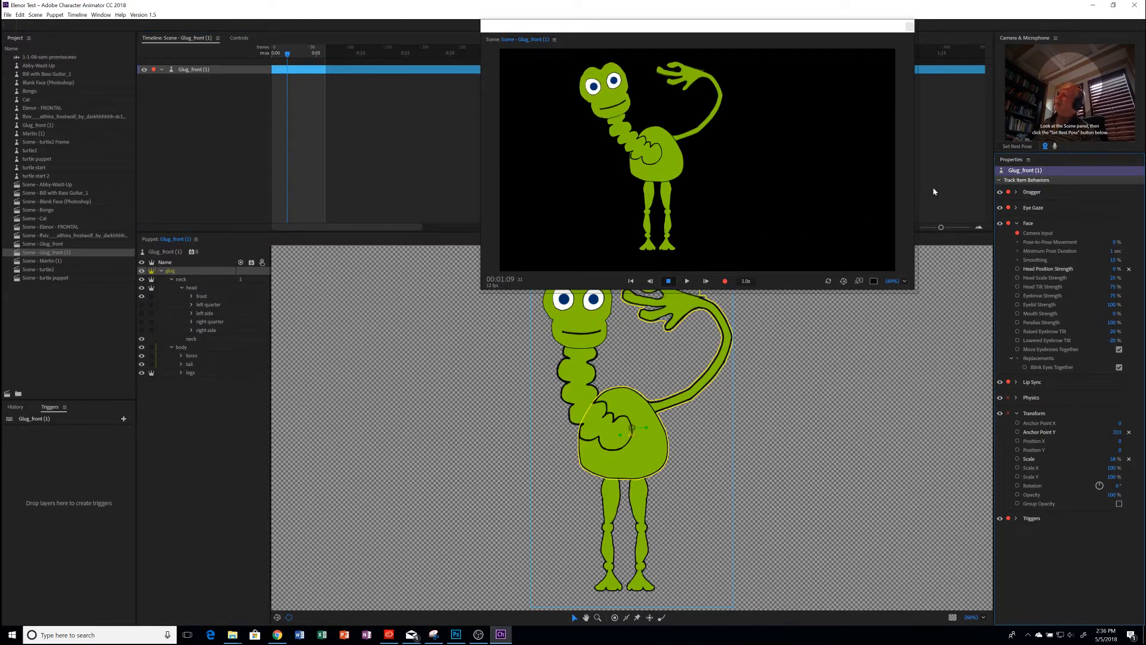
Turn on the microphone input and pull the neck far out to the side in the scene to test it during face tracking
left_click(1055, 146)
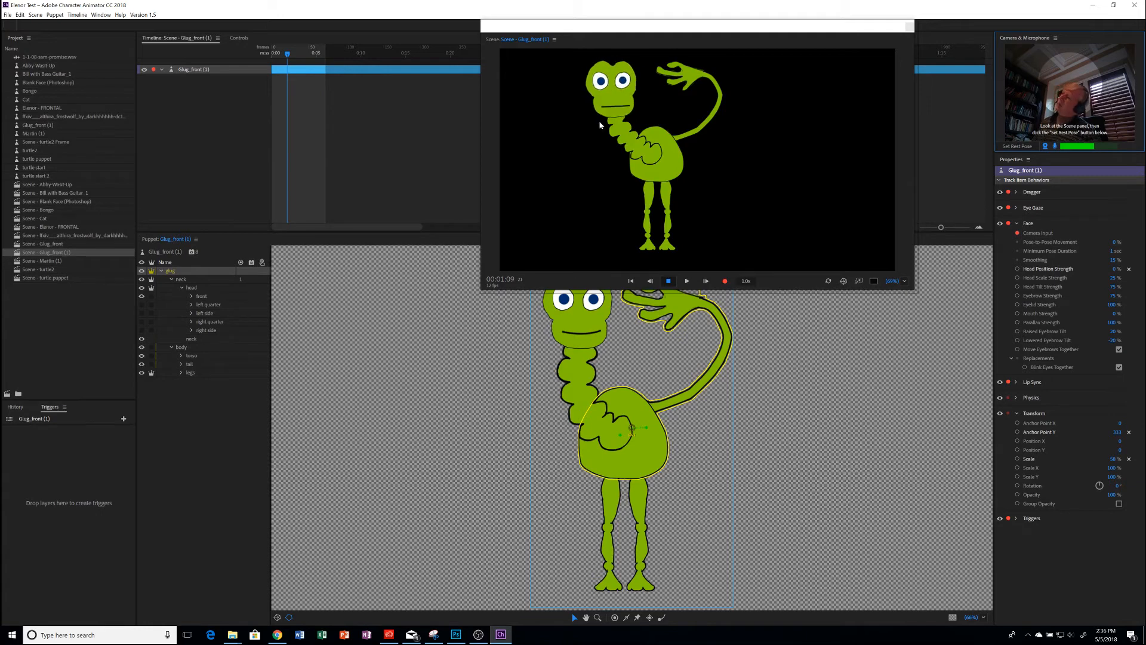
left_click_drag(617, 118, 587, 111)
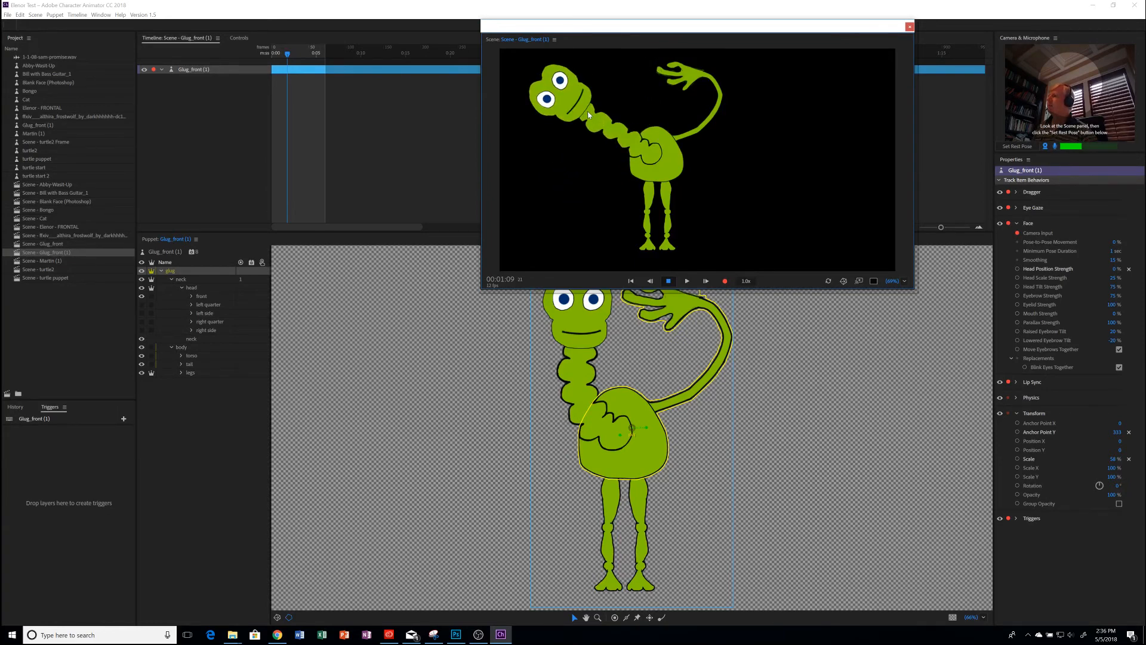